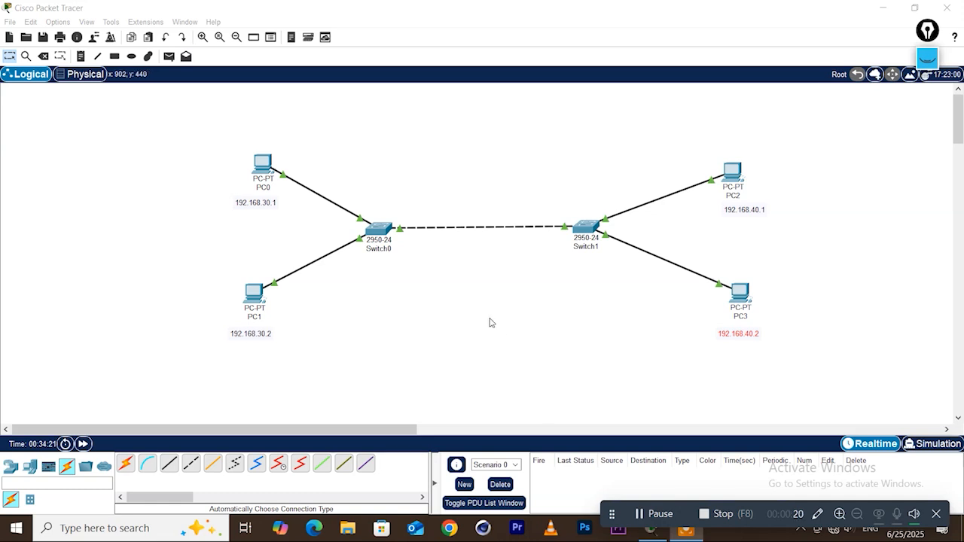
# Shift PC0 and its 192.168.30.1 label slightly upward and PC2 slightly outward to tidy the topology
pyautogui.moveTo(268, 169); pyautogui.dragTo(262, 160)
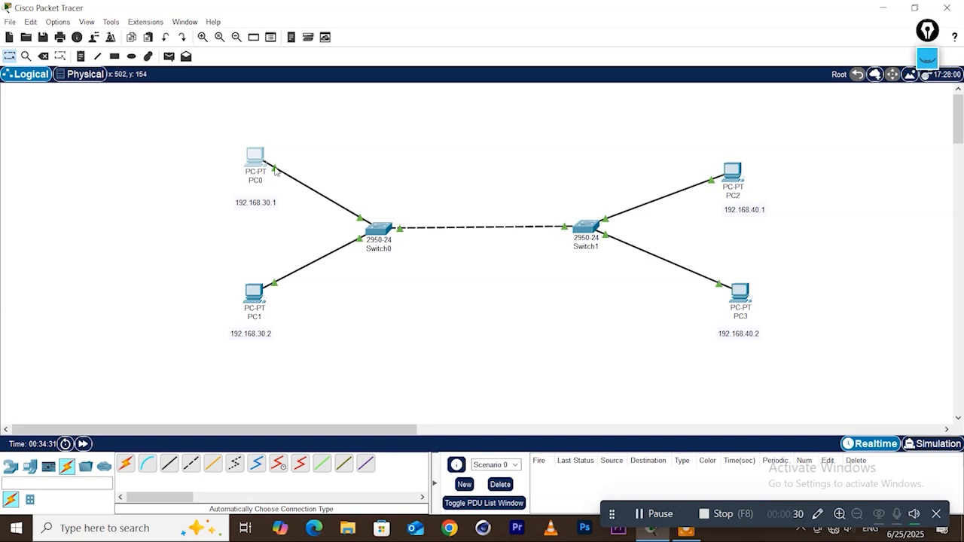
pyautogui.moveTo(259, 203)
pyautogui.mouseDown()
pyautogui.moveTo(259, 188)
pyautogui.moveTo(258, 197)
pyautogui.mouseUp()
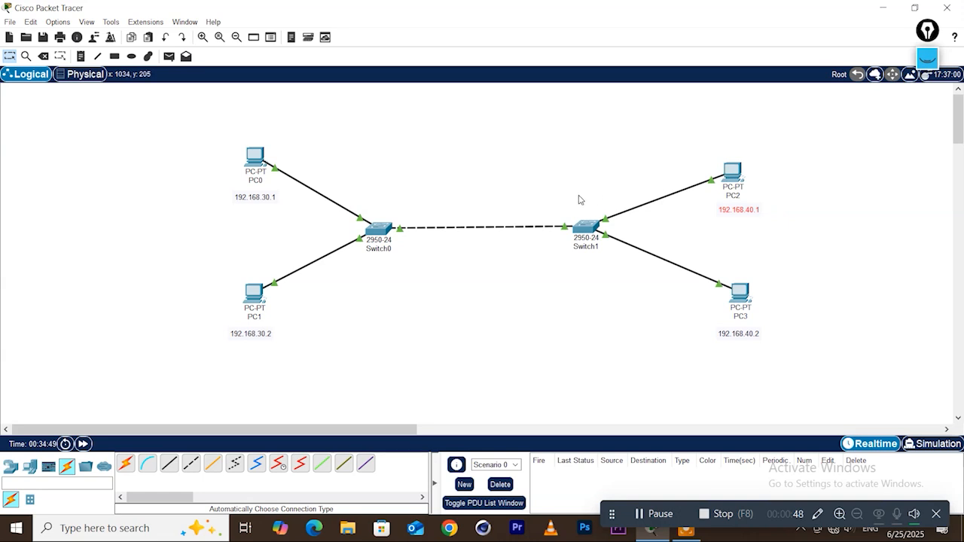
pyautogui.moveTo(746, 172); pyautogui.dragTo(754, 173)
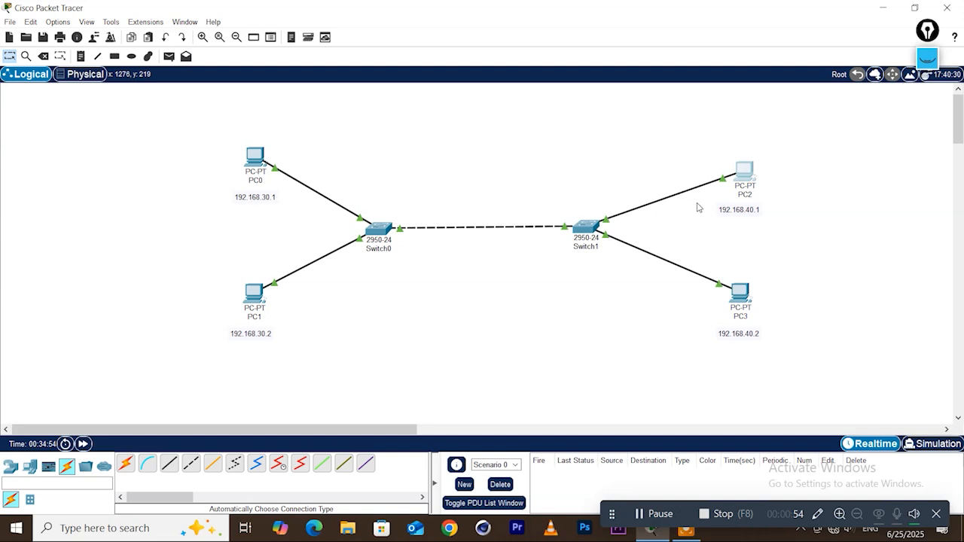
# Check PC0's IP configuration and ping 192.168.30.2 from its command prompt
pyautogui.click(255, 156)
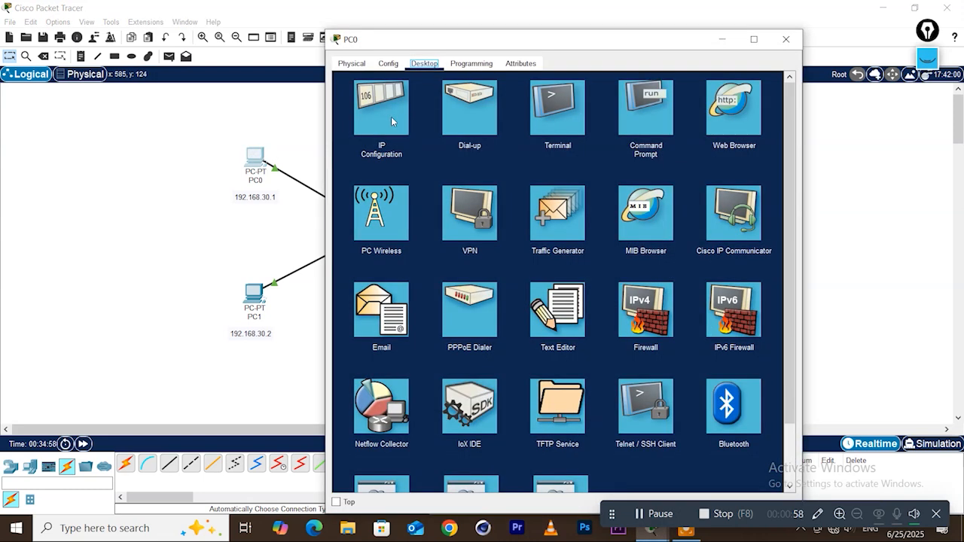
pyautogui.click(382, 109)
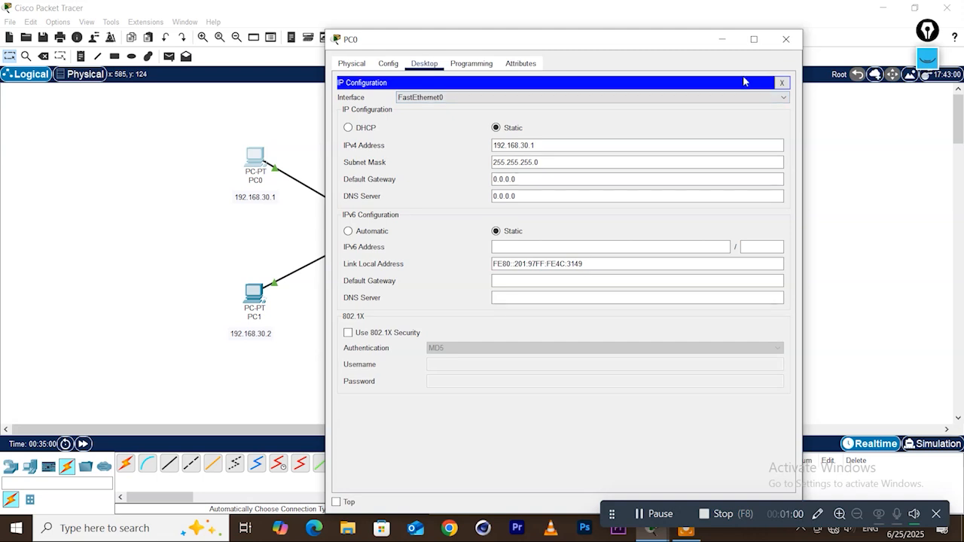
pyautogui.click(782, 83)
pyautogui.click(669, 118)
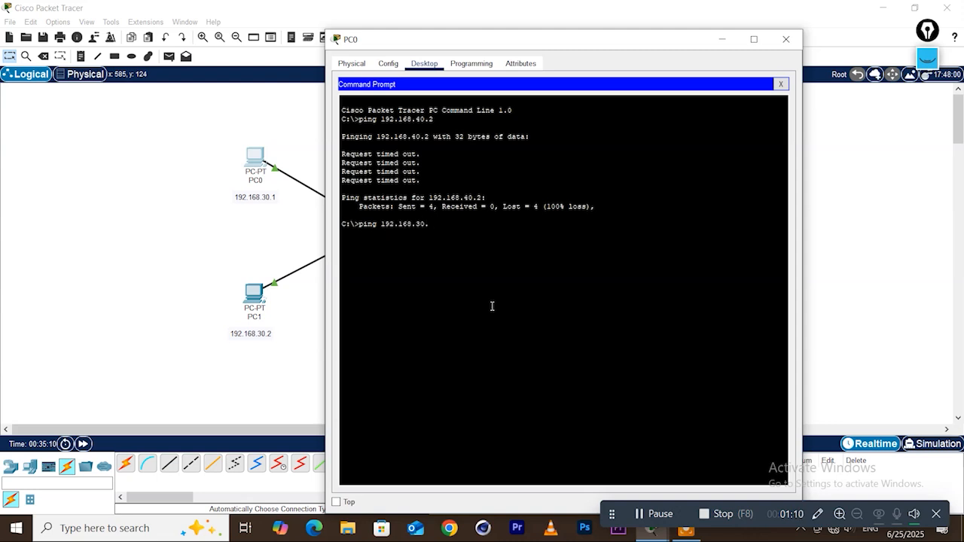
pyautogui.write('2')
pyautogui.press('Return')
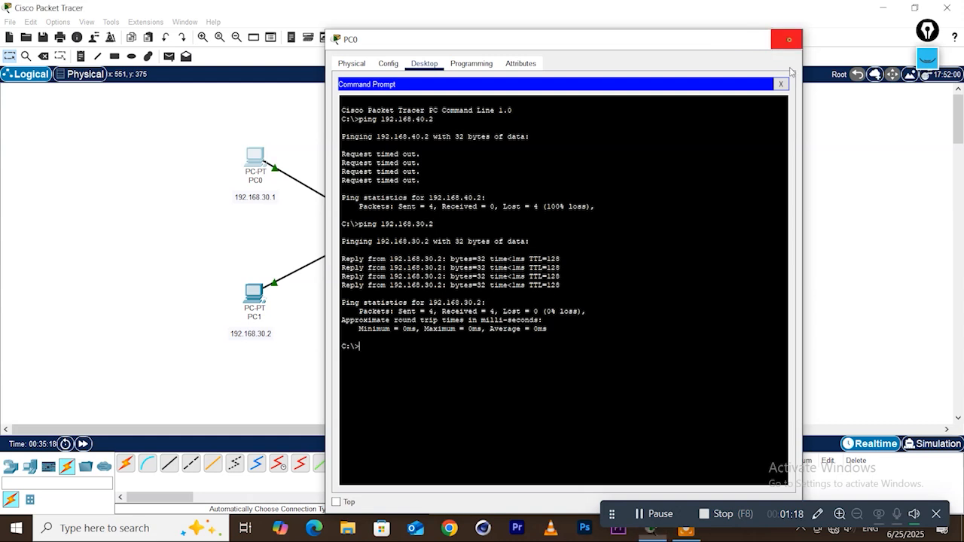
pyautogui.click(783, 40)
# Ping 192.168.40.2 from PC2's command prompt to test connectivity with PC3
pyautogui.click(745, 176)
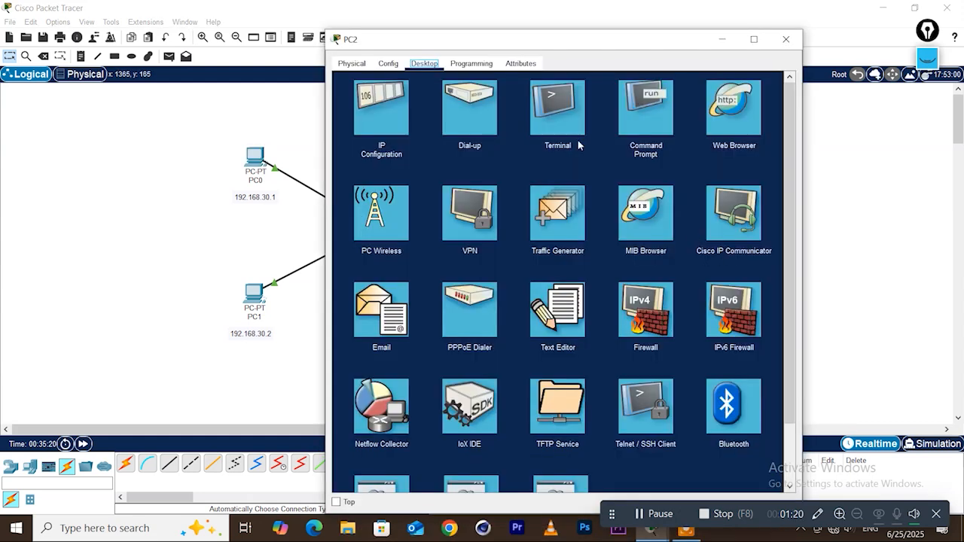
pyautogui.click(674, 129)
pyautogui.moveTo(676, 41); pyautogui.dragTo(537, 26)
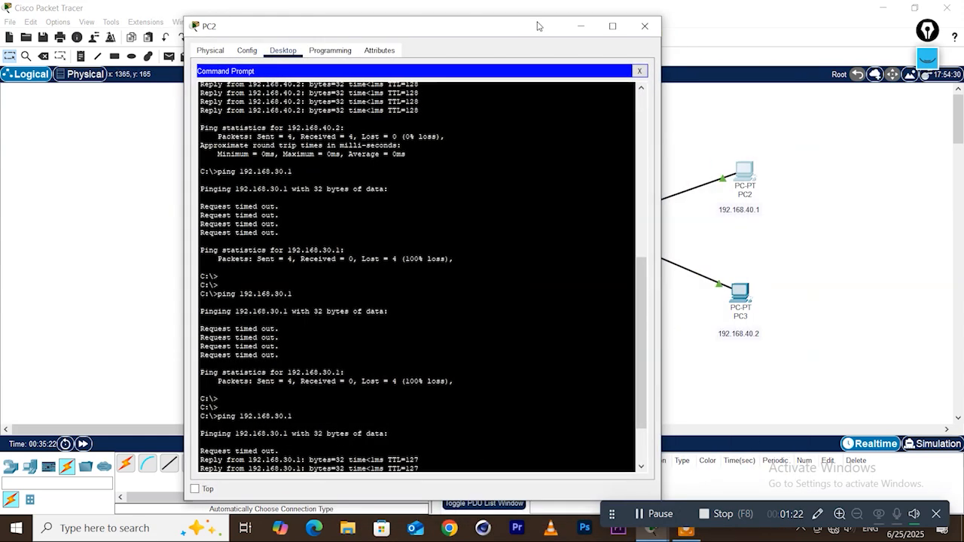
pyautogui.press('Return')
pyautogui.press('Return')
pyautogui.write('p')
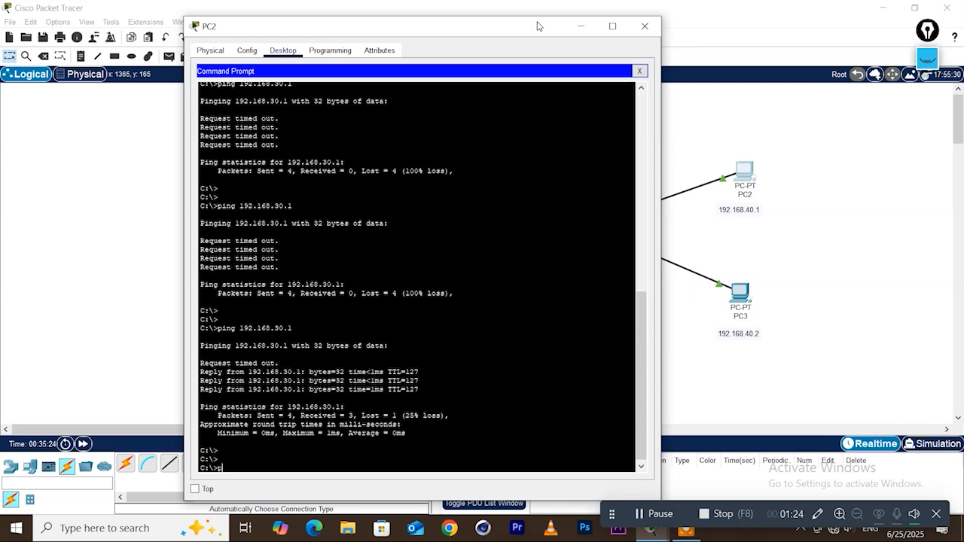
pyautogui.write('ing 192.168.40.2')
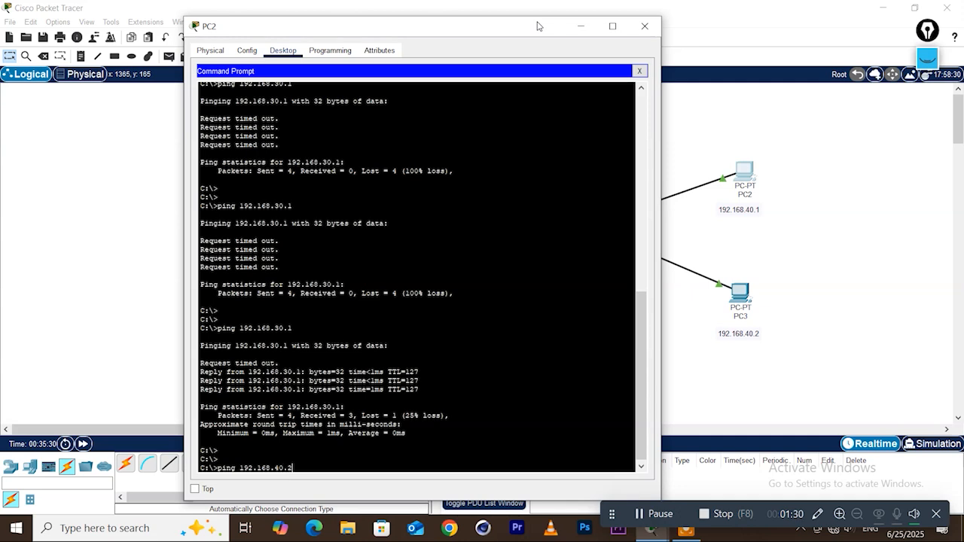
pyautogui.press('Return')
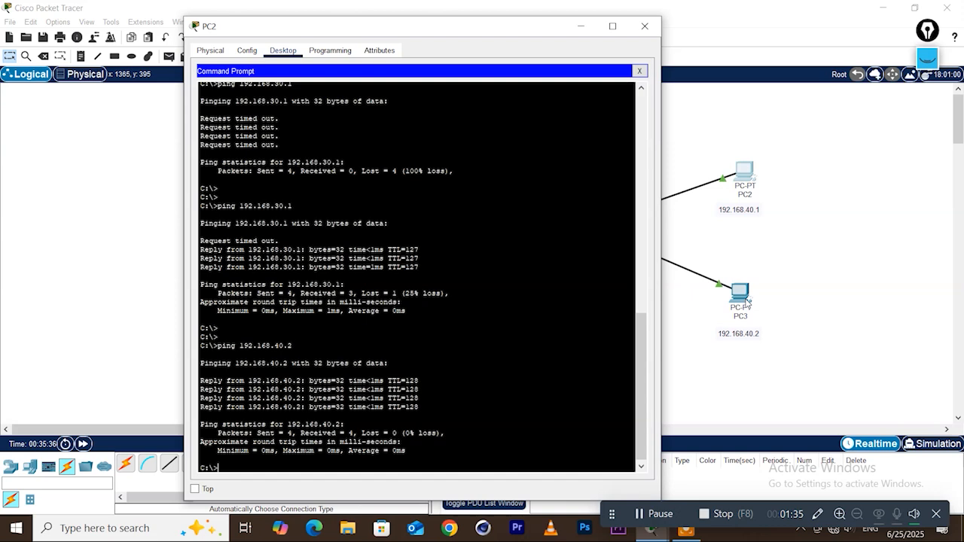
pyautogui.click(644, 26)
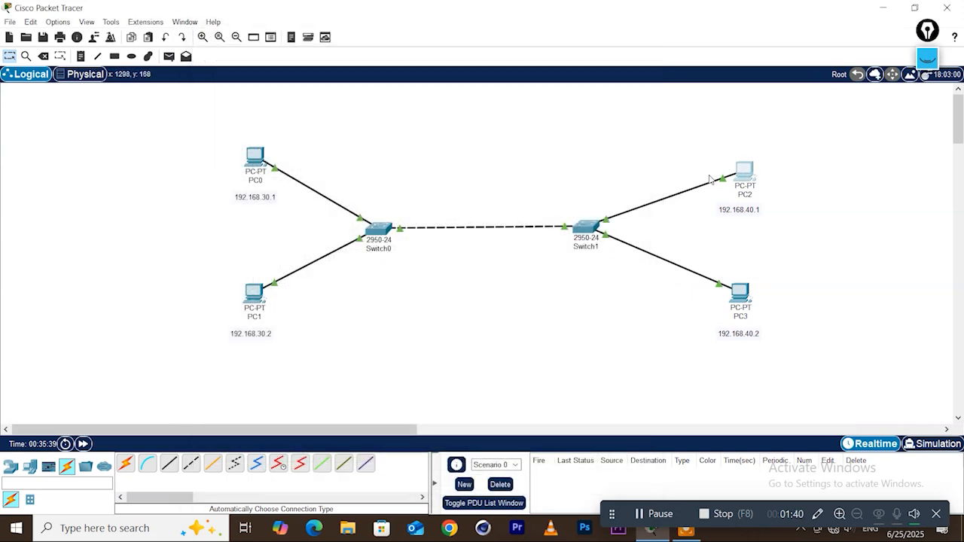
# Ping 192.168.30.1 from PC2's command prompt to test connectivity with PC0's network
pyautogui.click(746, 171)
pyautogui.click(663, 147)
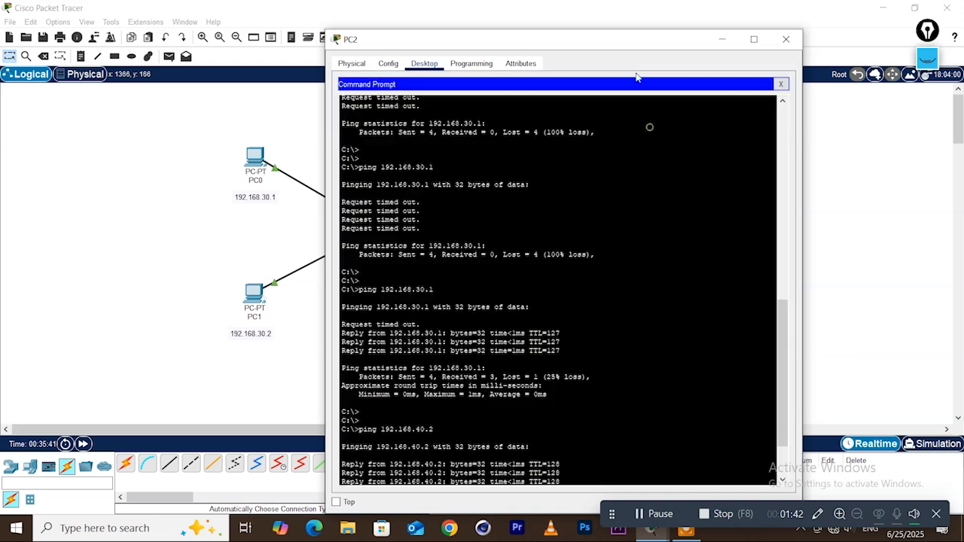
pyautogui.moveTo(609, 42); pyautogui.dragTo(722, 37)
pyautogui.press('Return')
pyautogui.press('Return')
pyautogui.press('Return')
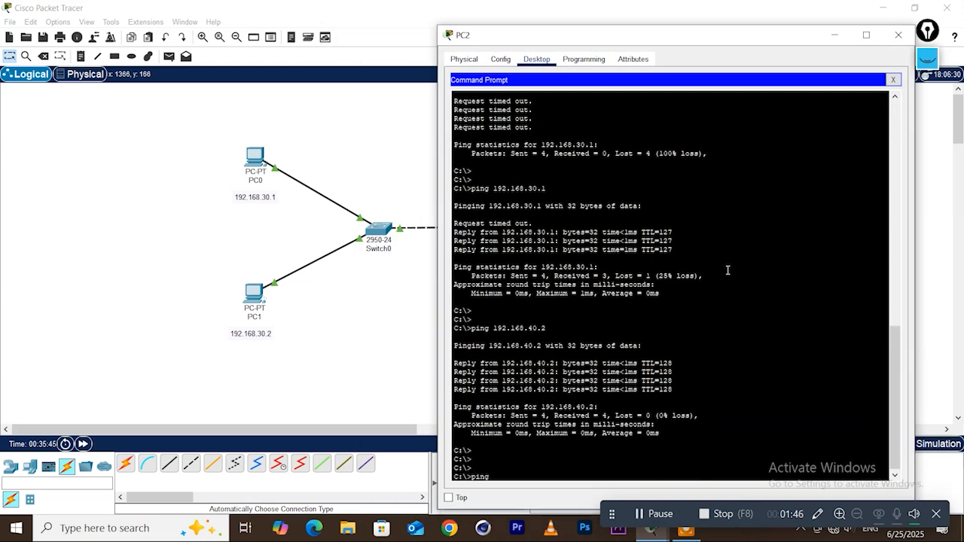
pyautogui.write('192.168')
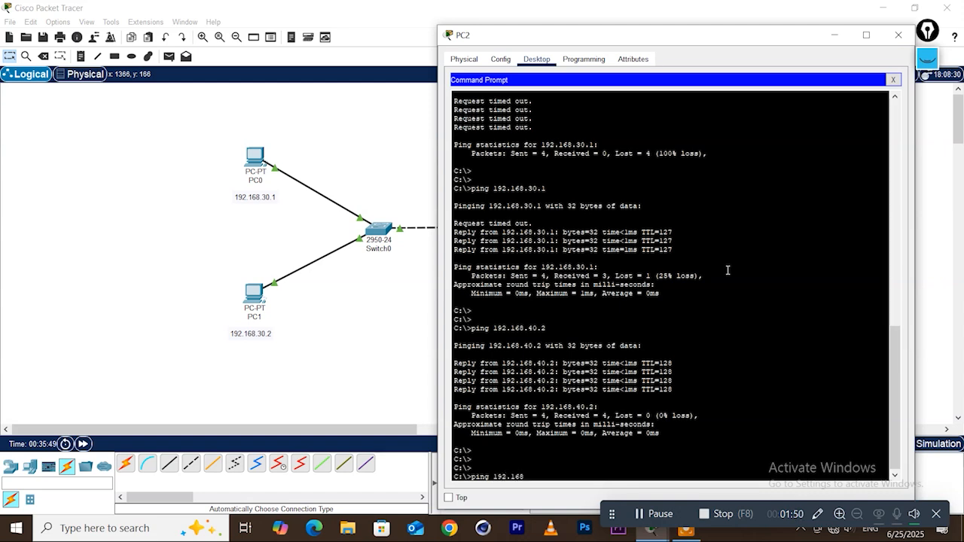
pyautogui.write('.30.1')
pyautogui.press('Return')
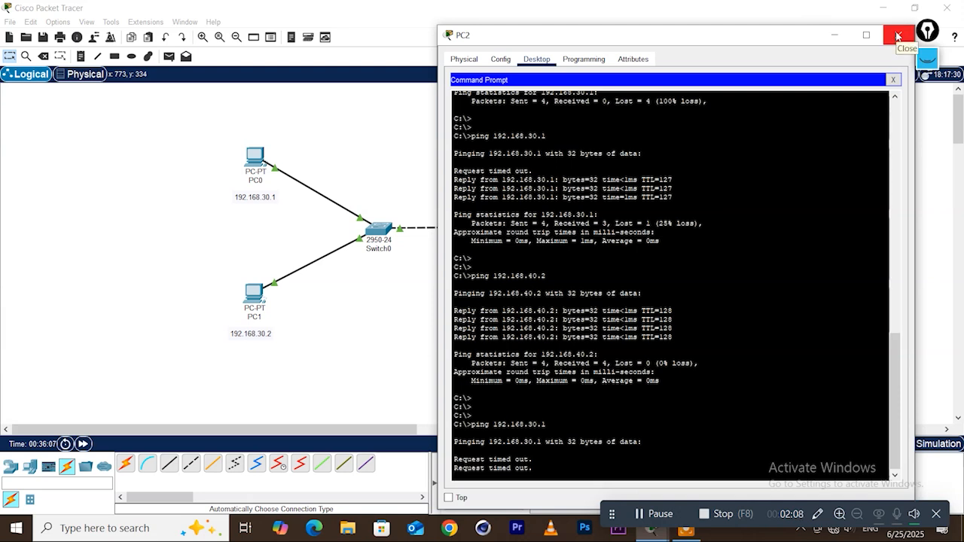
pyautogui.moveTo(758, 40); pyautogui.dragTo(700, 96)
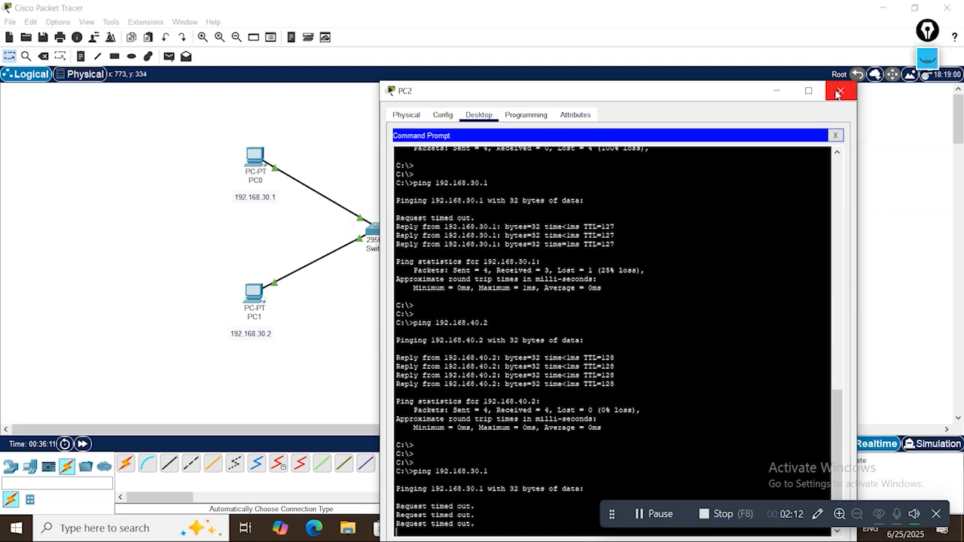
pyautogui.moveTo(730, 90); pyautogui.dragTo(746, 49)
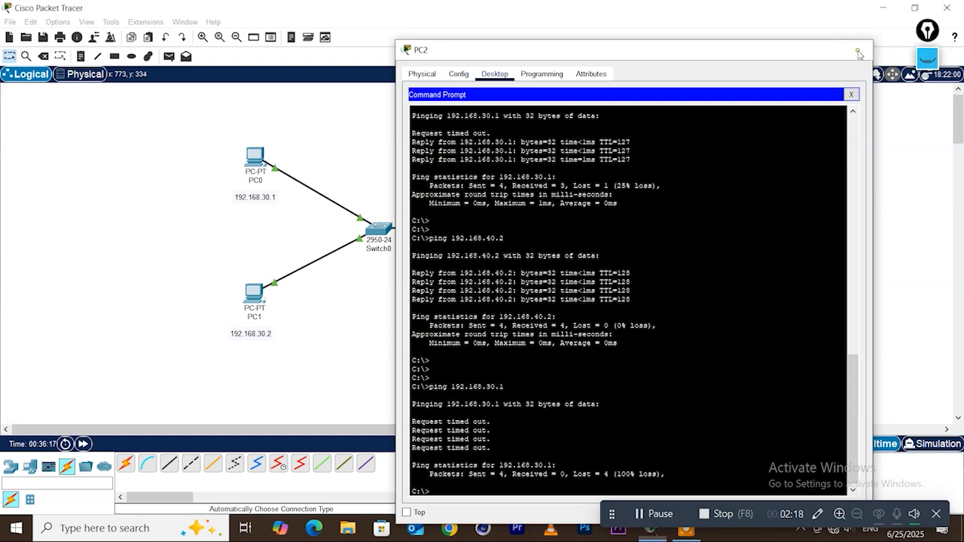
pyautogui.click(857, 50)
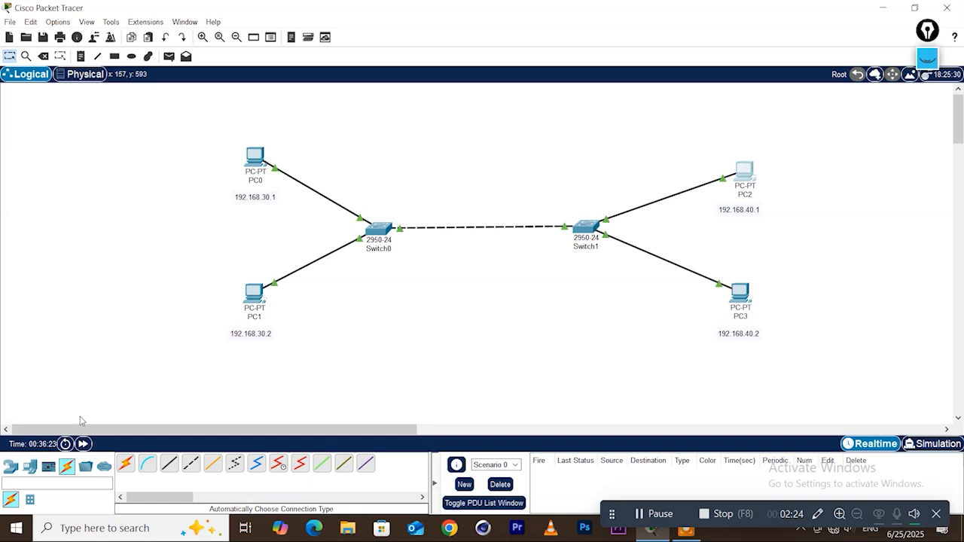
# Place an 1841 router in the workspace between Switch0 and Switch1
pyautogui.click(11, 469)
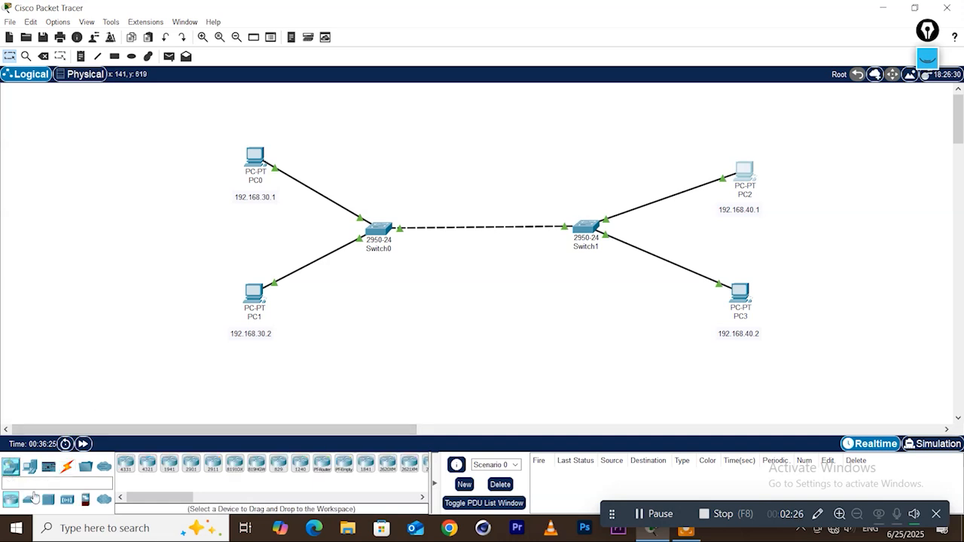
pyautogui.click(359, 469)
pyautogui.click(474, 223)
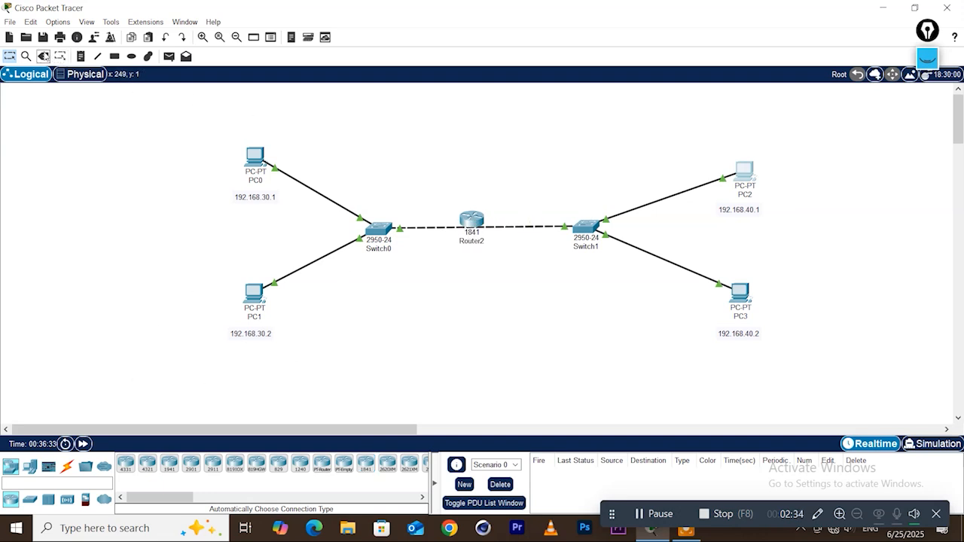
# Delete the direct cable between Switch0 and Switch1 and align the router midway between the two switches
pyautogui.press('Delete')
pyautogui.click(522, 280)
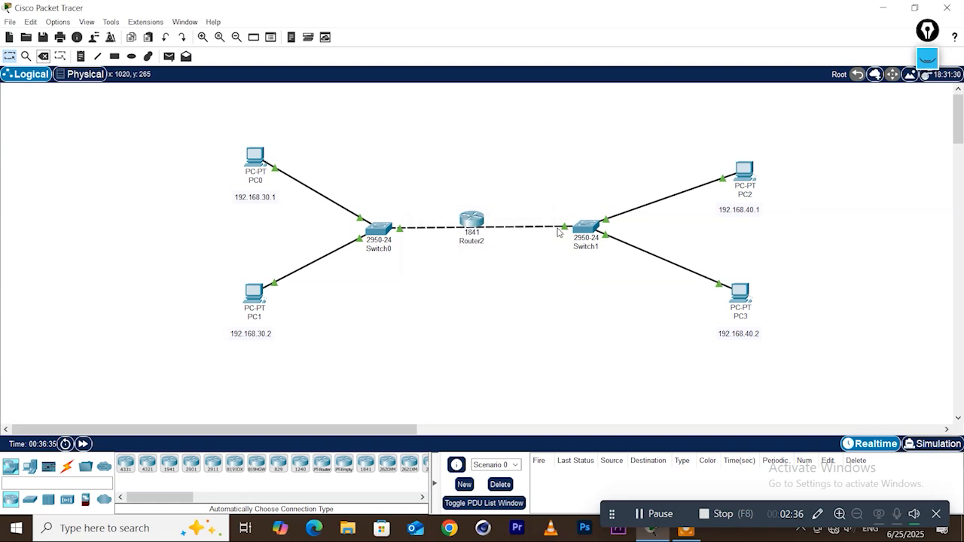
pyautogui.moveTo(558, 232); pyautogui.dragTo(457, 273)
pyautogui.click(43, 57)
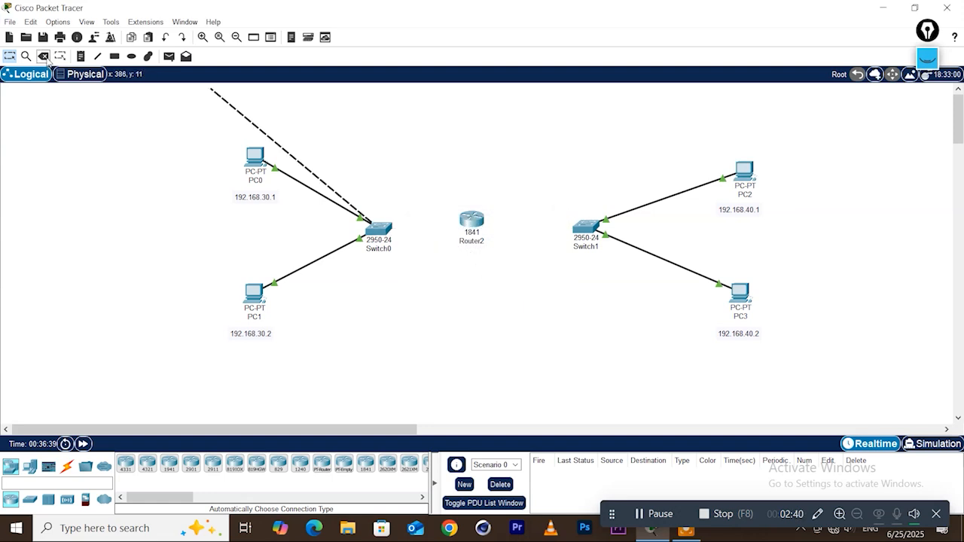
pyautogui.click(414, 227)
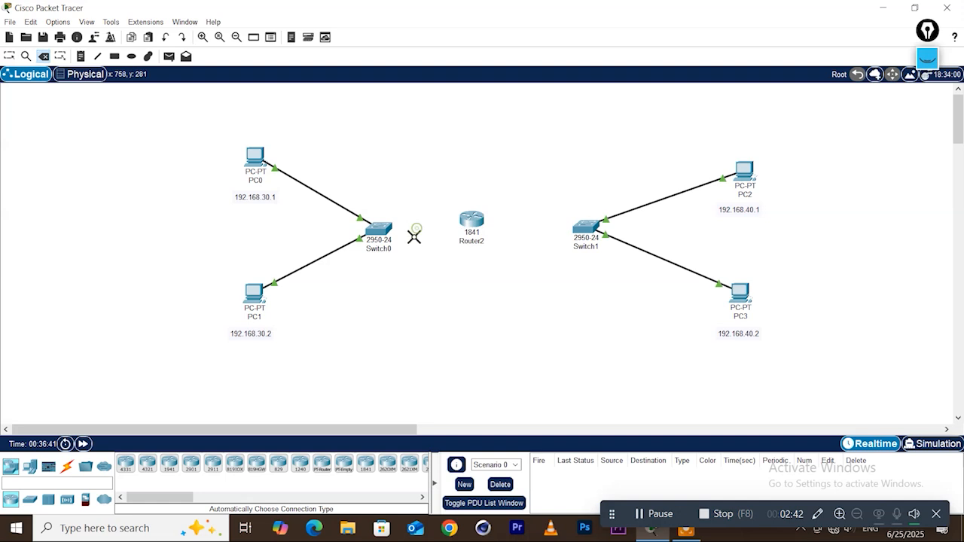
pyautogui.click(9, 55)
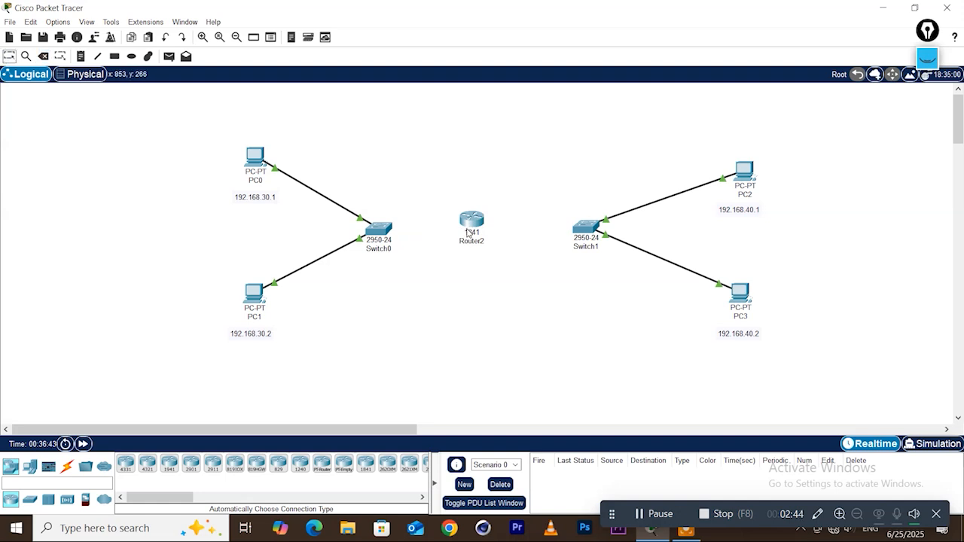
pyautogui.moveTo(470, 240); pyautogui.dragTo(479, 240)
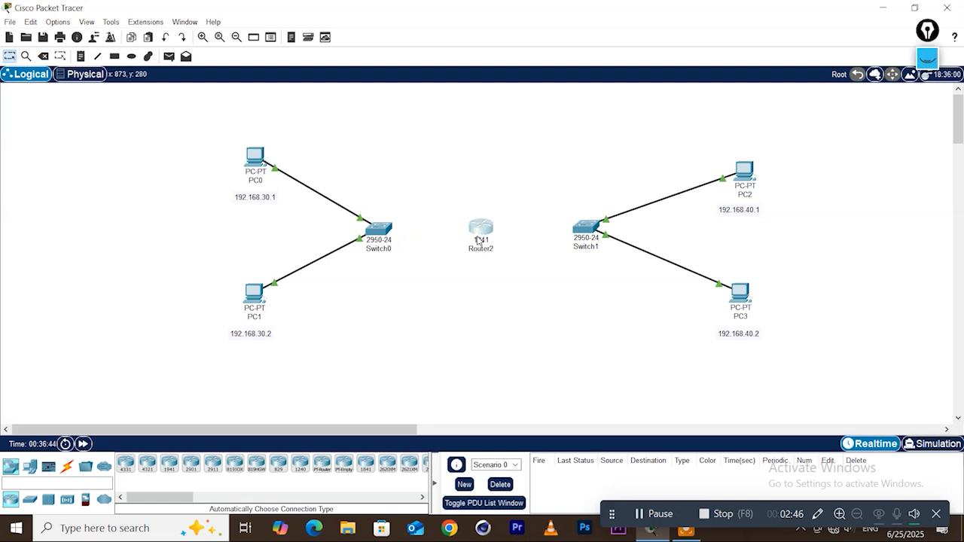
# Connect the router to Switch0 and Switch1 using the automatic connection type
pyautogui.click(67, 468)
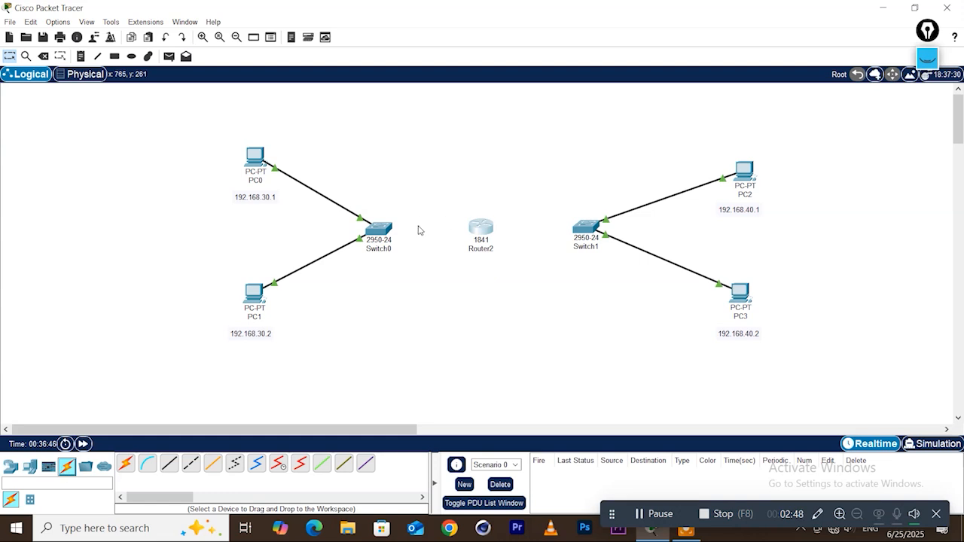
pyautogui.click(384, 230)
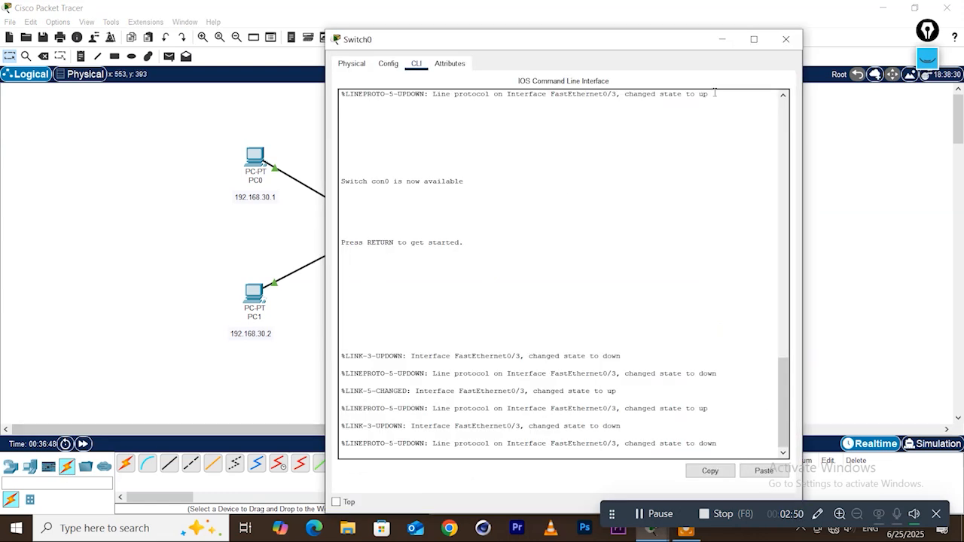
pyautogui.click(791, 43)
pyautogui.click(125, 462)
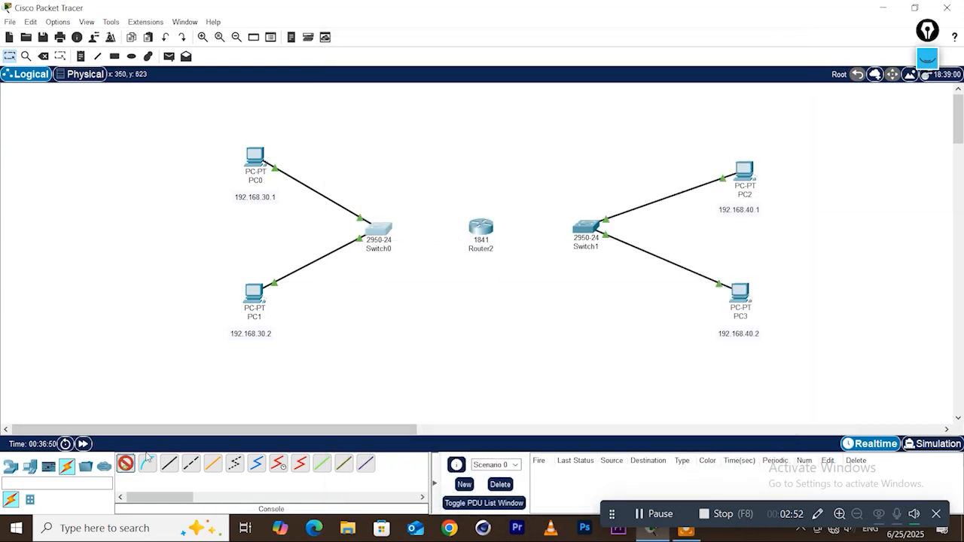
pyautogui.click(390, 234)
pyautogui.click(480, 228)
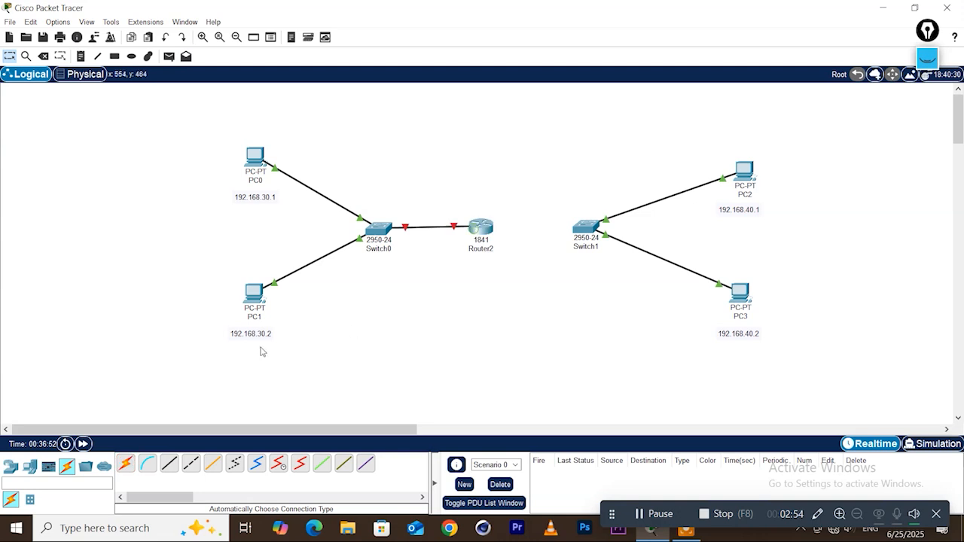
pyautogui.click(125, 462)
pyautogui.click(482, 226)
pyautogui.click(585, 228)
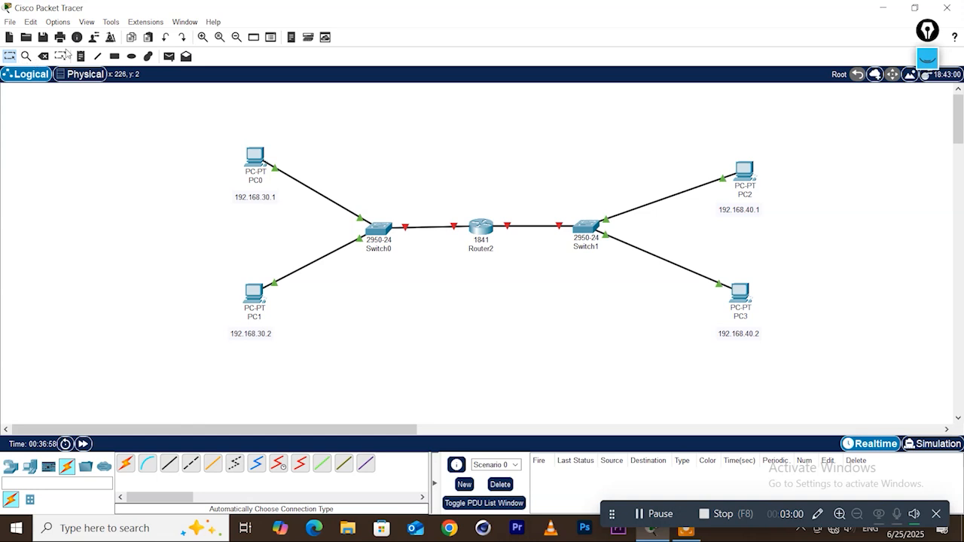
# Add the text note 192.168.30.100 just above the router
pyautogui.click(80, 56)
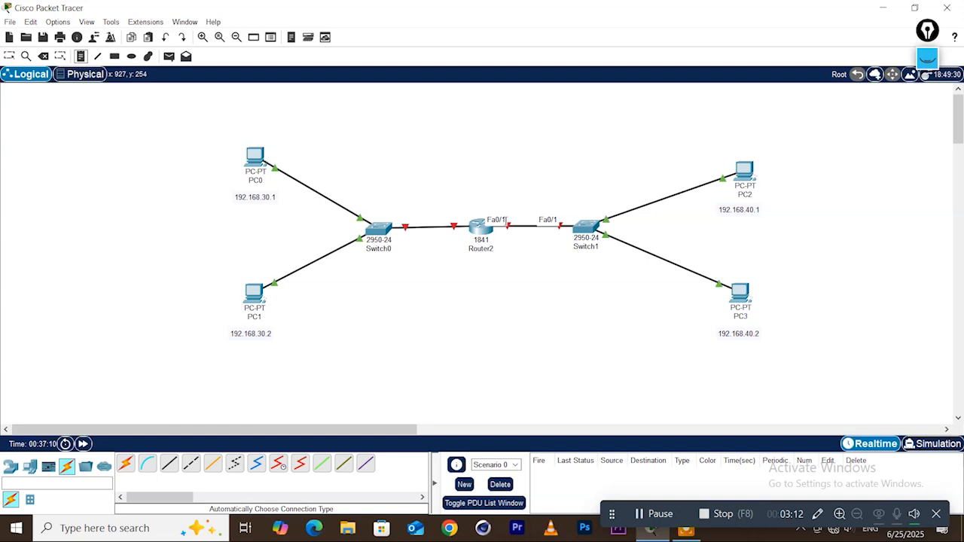
pyautogui.click(449, 214)
pyautogui.write('192.168.30.100')
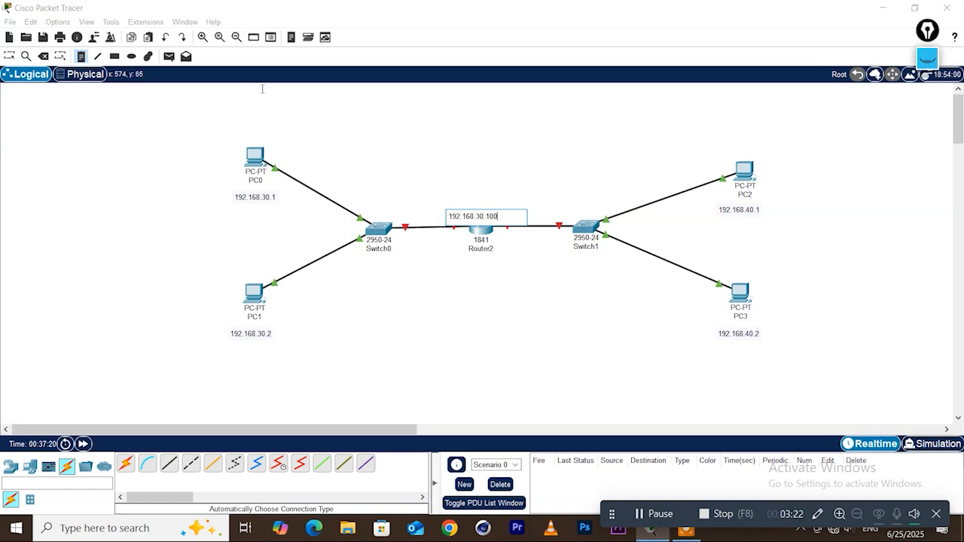
pyautogui.click(10, 48)
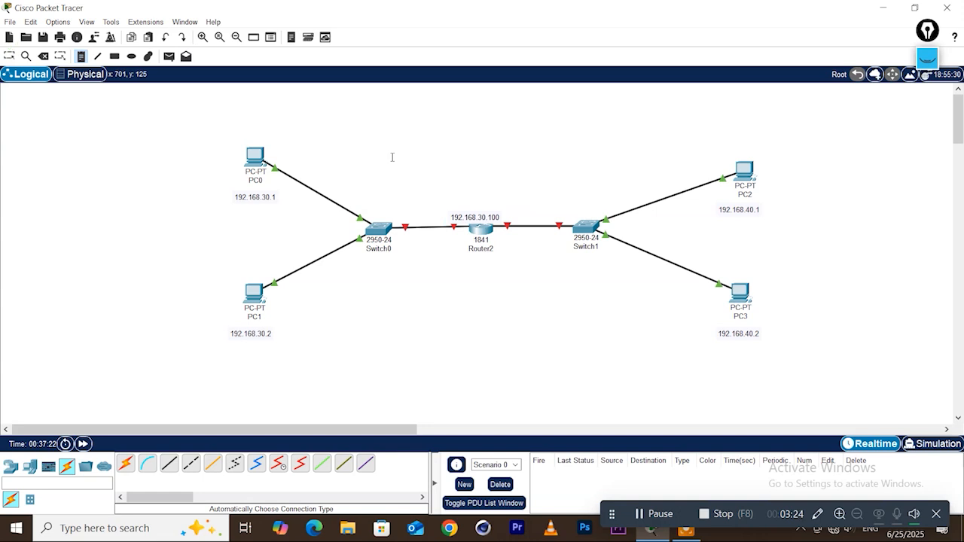
# Move the 192.168.30.100 note above the link between Switch0 and the router
pyautogui.click(9, 55)
pyautogui.moveTo(462, 222); pyautogui.dragTo(431, 212)
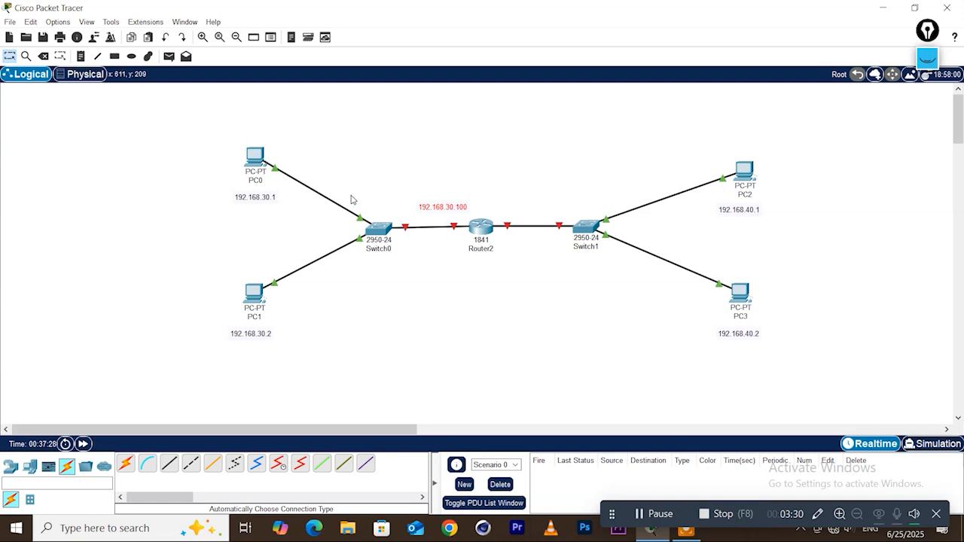
pyautogui.moveTo(450, 212)
pyautogui.mouseDown()
pyautogui.moveTo(461, 212)
pyautogui.moveTo(453, 213)
pyautogui.mouseUp()
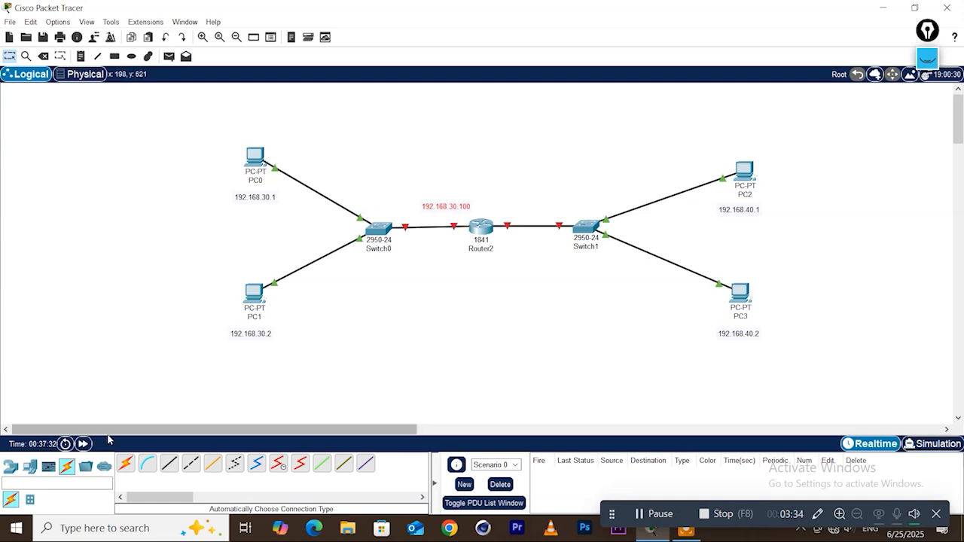
# Add the text note 192.168.40.100 and position it above the link between the router and Switch1
pyautogui.click(80, 56)
pyautogui.click(497, 211)
pyautogui.write('1')
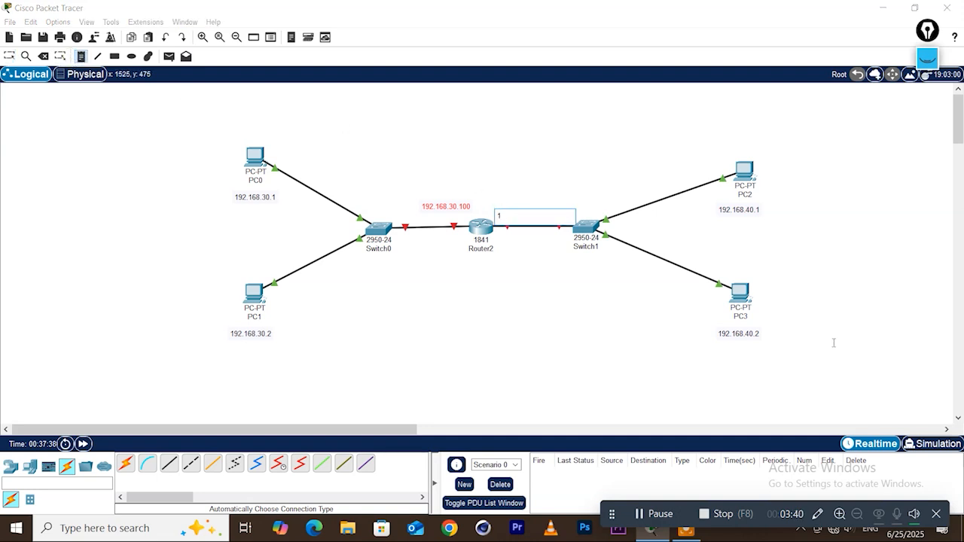
pyautogui.write('92.168.40.100')
pyautogui.click(9, 57)
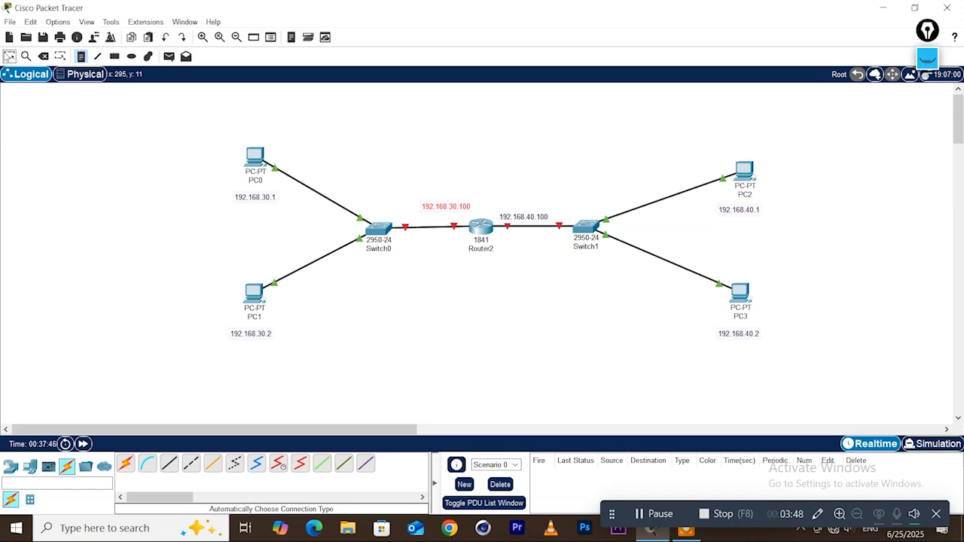
pyautogui.moveTo(523, 220); pyautogui.dragTo(515, 208)
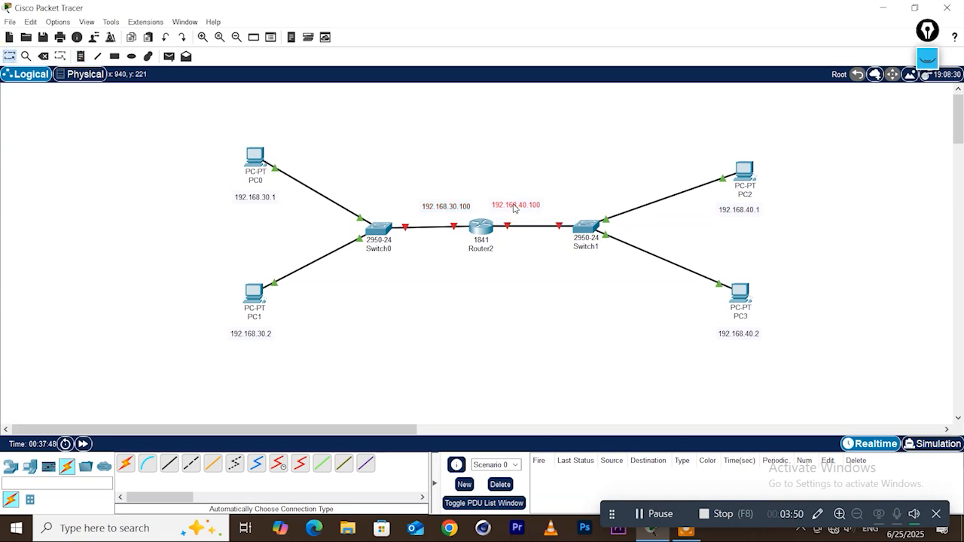
# Open the router's command line, decline the initial configuration dialog and bring up the user prompt
pyautogui.click(479, 230)
pyautogui.click(417, 64)
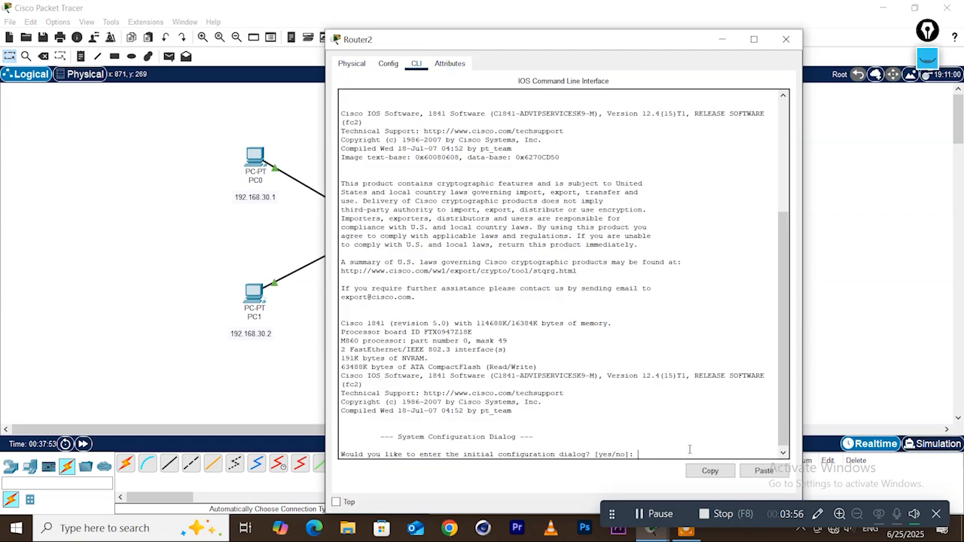
pyautogui.write('no')
pyautogui.press('Return')
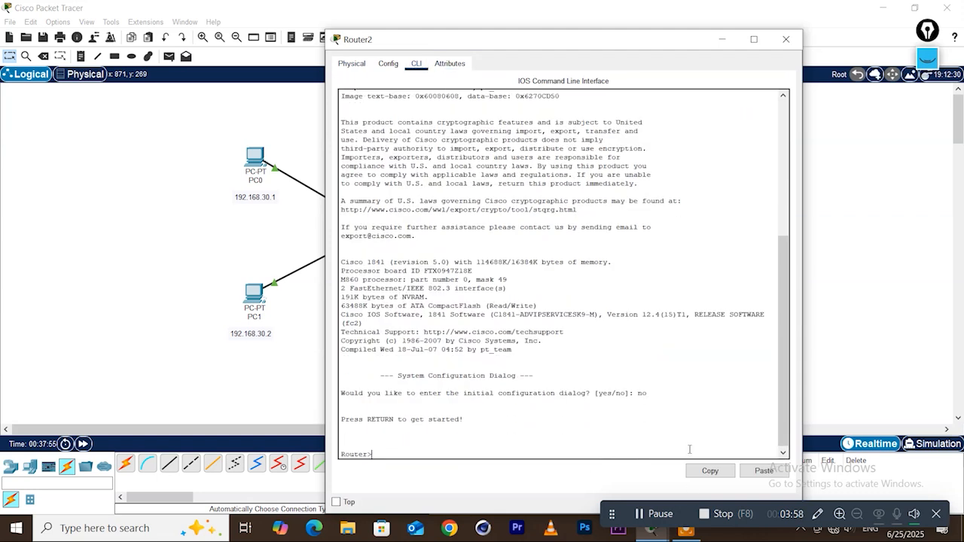
pyautogui.press('Return')
pyautogui.press('Return')
pyautogui.press('Return')
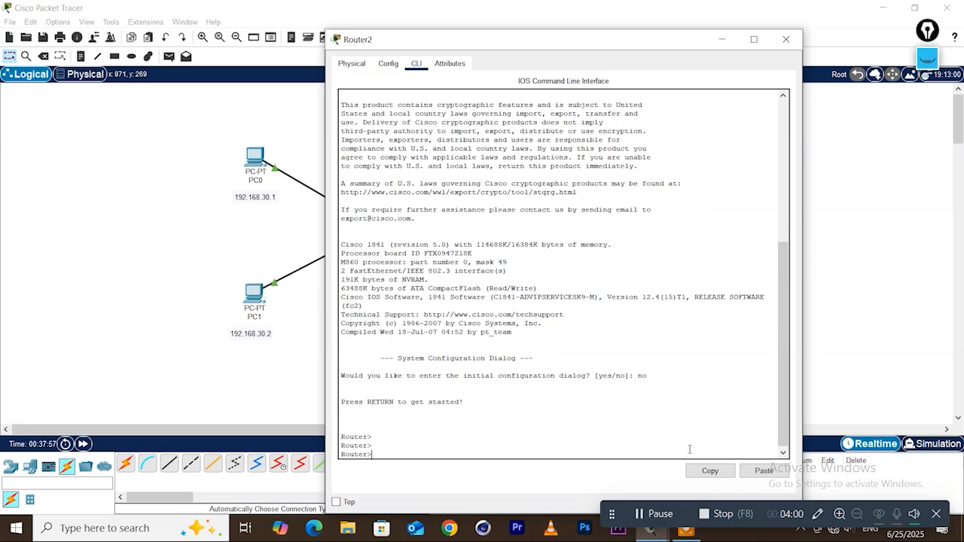
# Enter the router's global configuration mode with en and conf t, and set the hostname to R1
pyautogui.write('en')
pyautogui.press('Return')
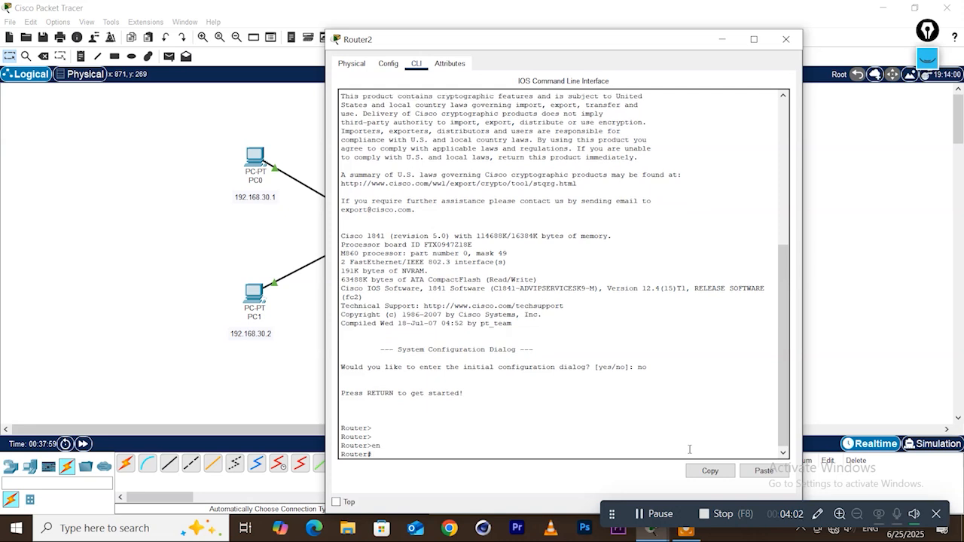
pyautogui.write('conf t')
pyautogui.press('Return')
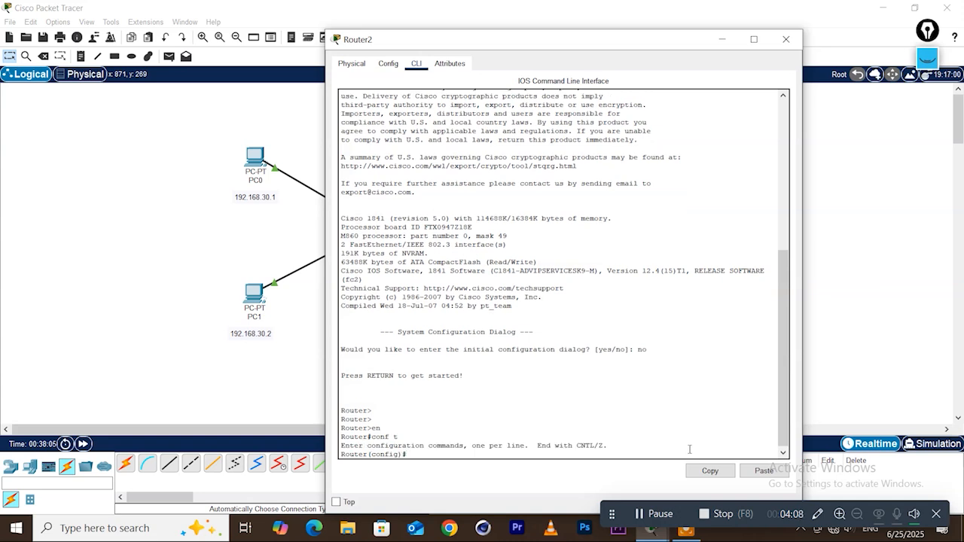
pyautogui.press('Return')
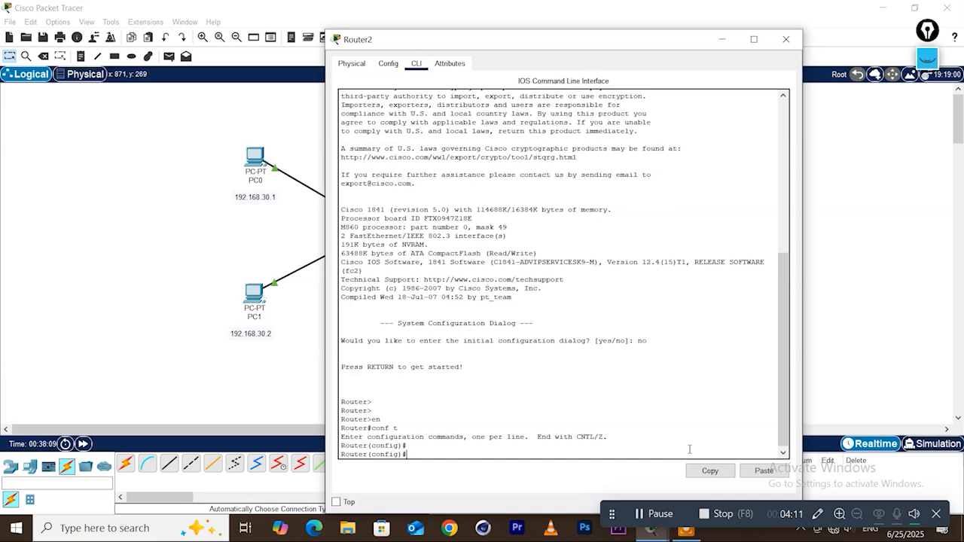
pyautogui.write('hostname R1')
pyautogui.press('Return')
pyautogui.press('Return')
pyautogui.press('Return')
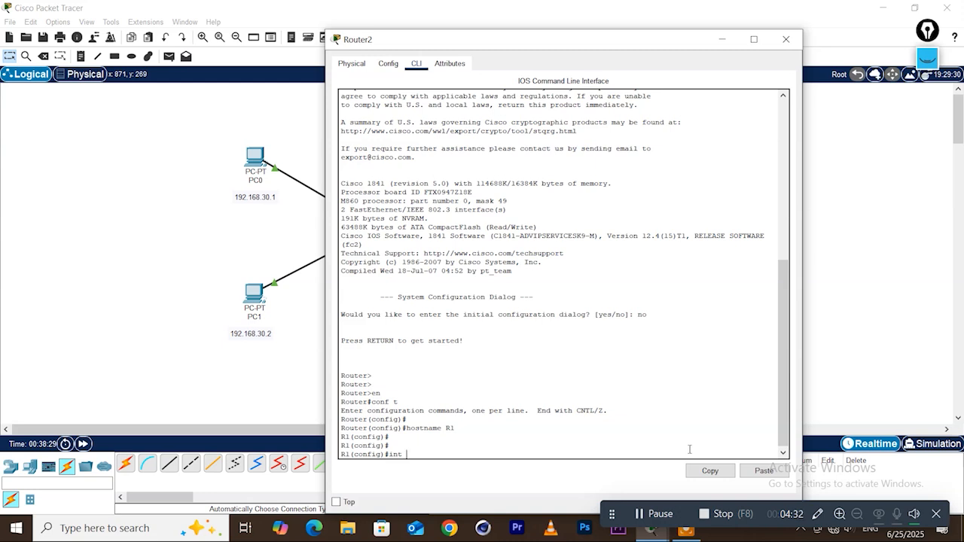
# Check the router port facing Switch0 and assign interface f0/0 the address 192.168.30.100 with mask 255.255.255.0
pyautogui.click(842, 152)
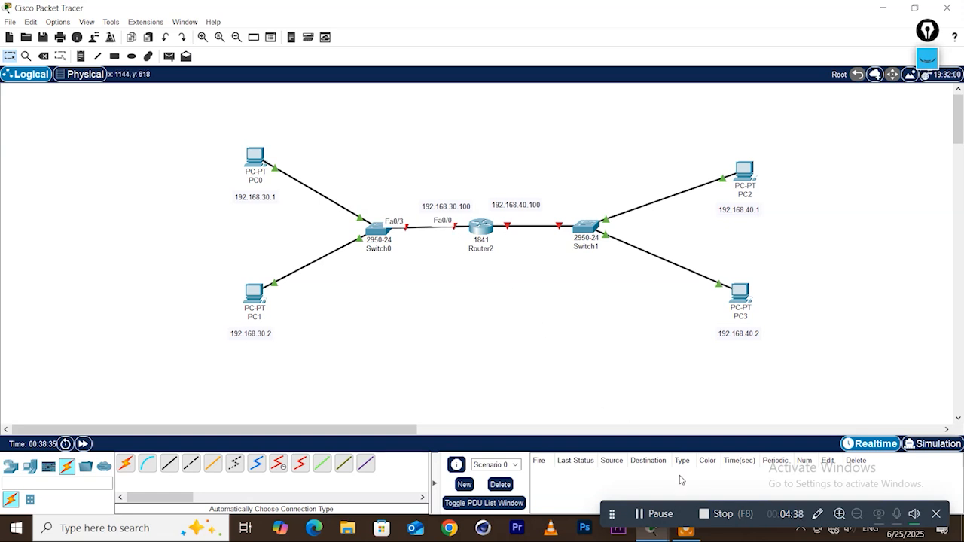
pyautogui.click(476, 233)
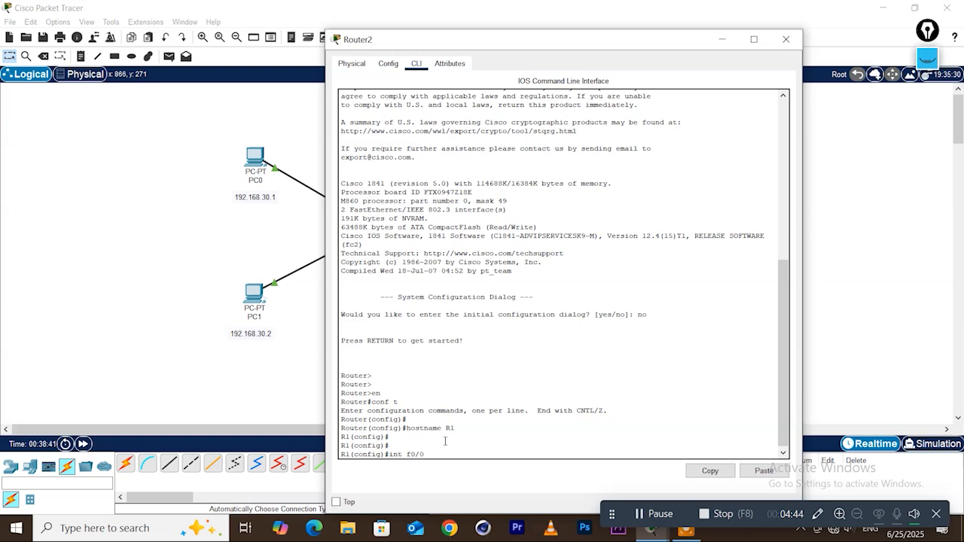
pyautogui.press('Return')
pyautogui.write('ip ad')
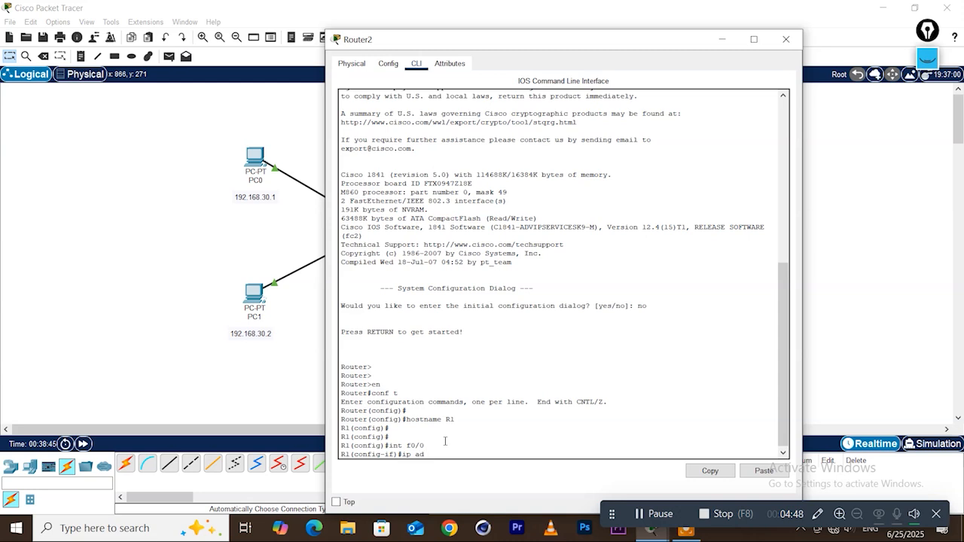
pyautogui.write('d 192.168.30.100 255.255.255.0')
pyautogui.press('Return')
pyautogui.press('Return')
pyautogui.press('Return')
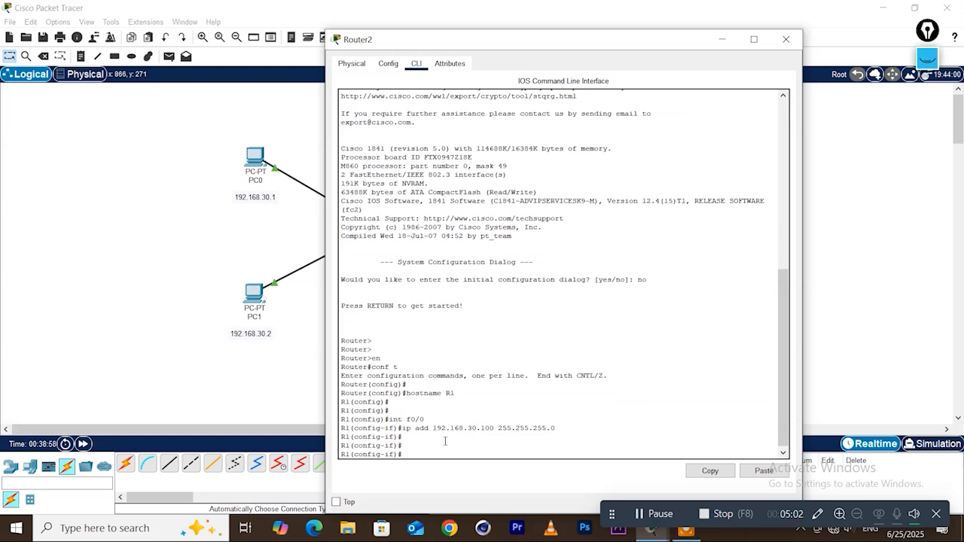
# Enable interface f0/0 with no sh and close the router window
pyautogui.write('no sh')
pyautogui.press('Return')
pyautogui.press('Return')
pyautogui.press('Return')
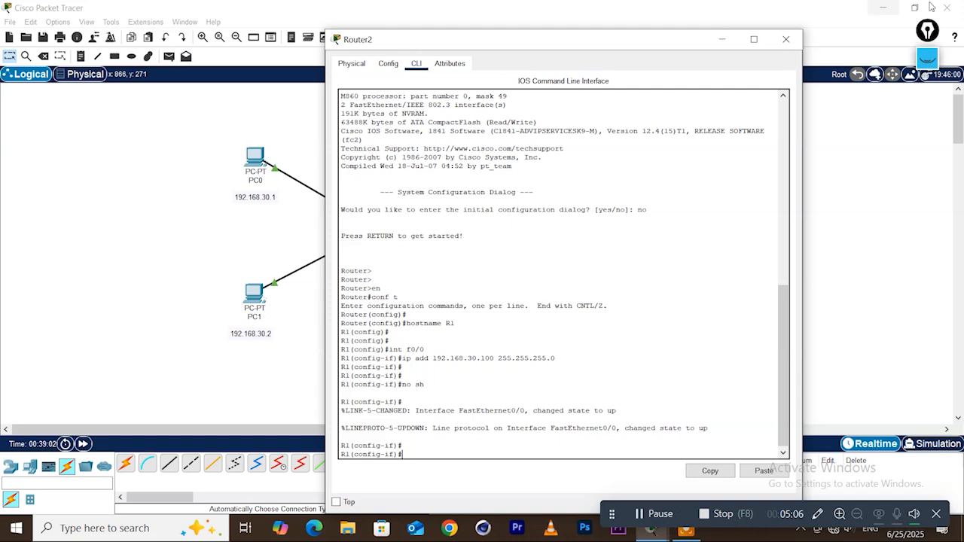
pyautogui.click(786, 39)
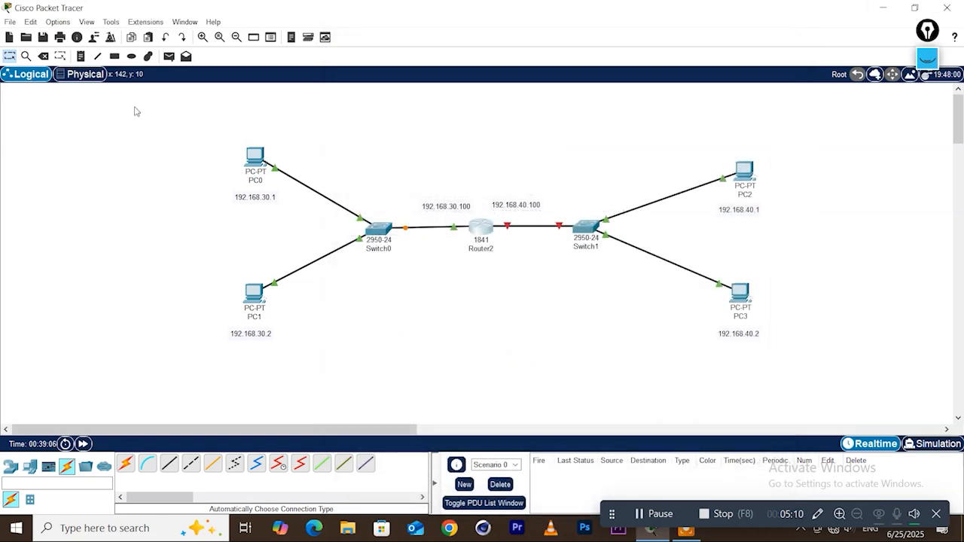
# Append /24 to the 192.168.30.100 and 192.168.40.100 notes beside the router
pyautogui.doubleClick(444, 201)
pyautogui.click(469, 205)
pyautogui.write('/24')
pyautogui.doubleClick(532, 206)
pyautogui.click(538, 201)
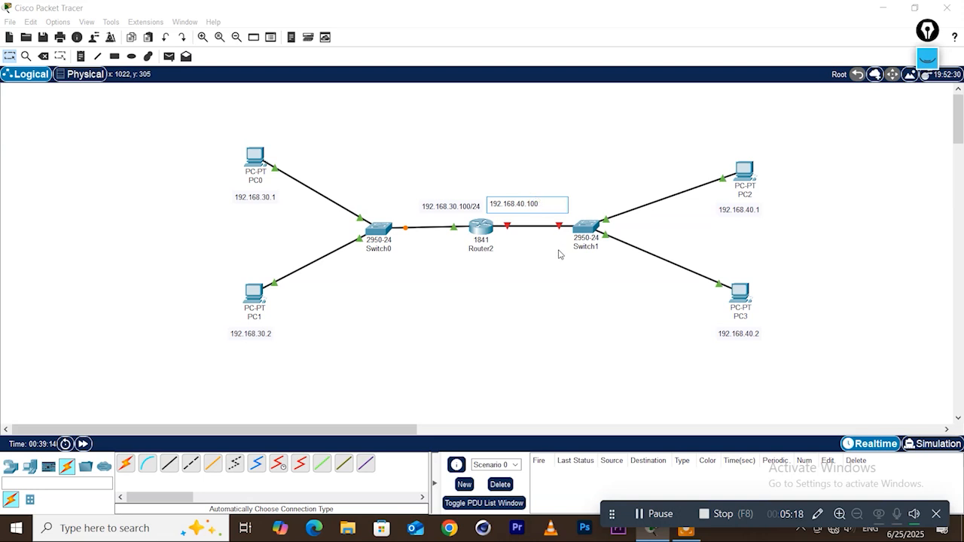
pyautogui.write('/24')
pyautogui.click(667, 158)
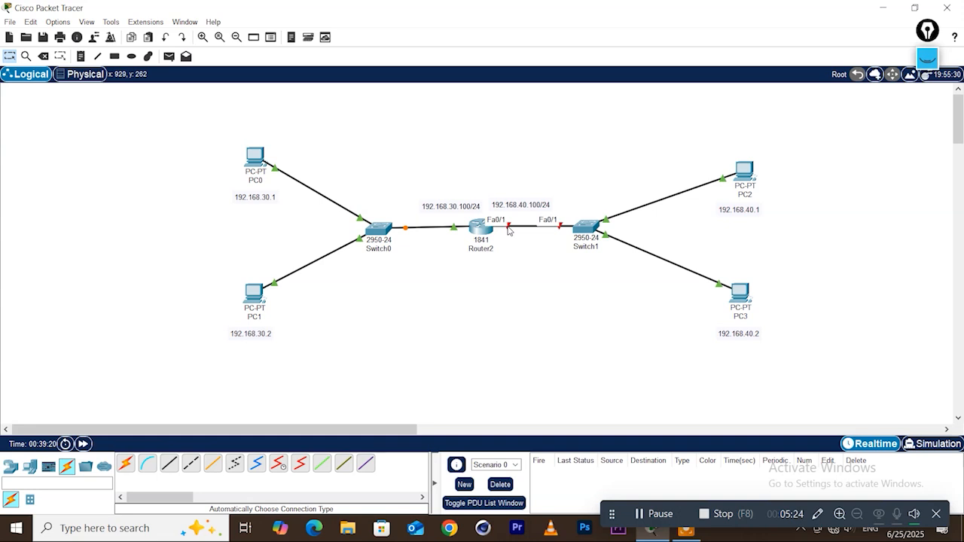
# Reopen the router's command line, exit the f0/0 configuration and enter configuration of interface f0/1
pyautogui.click(483, 228)
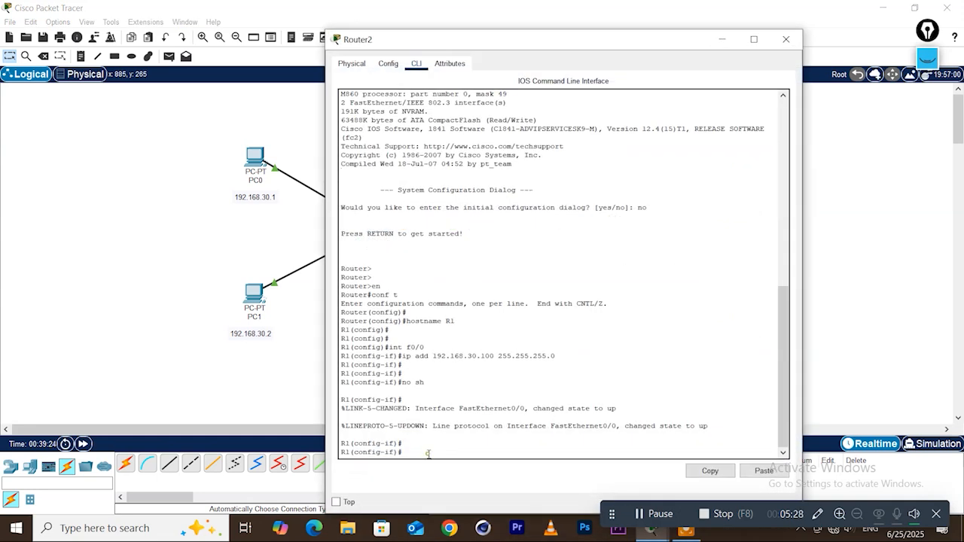
pyautogui.write('exit')
pyautogui.press('Return')
pyautogui.press('Return')
pyautogui.press('Return')
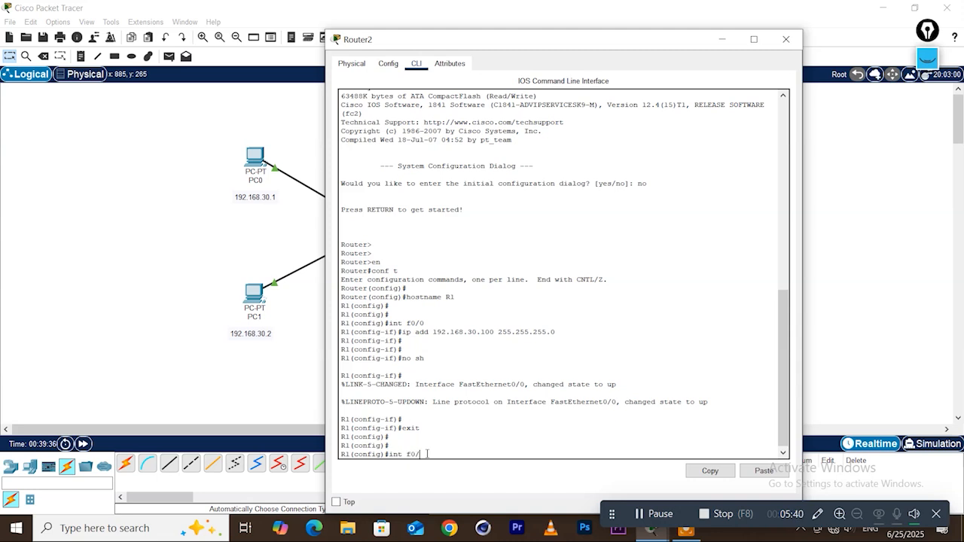
pyautogui.press('Return')
pyautogui.press('Return')
pyautogui.press('Return')
# Assign interface f0/1 the address 192.168.40.100 with mask 255.255.255.0
pyautogui.write('ip add 192.168.40.100')
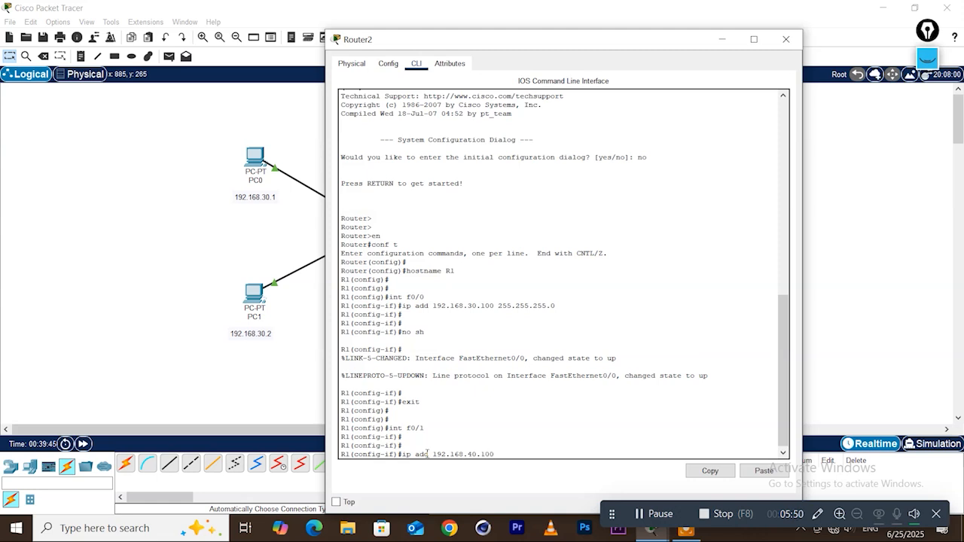
pyautogui.write('55.255.255.0')
pyautogui.press('Return')
pyautogui.press('Return')
pyautogui.press('Return')
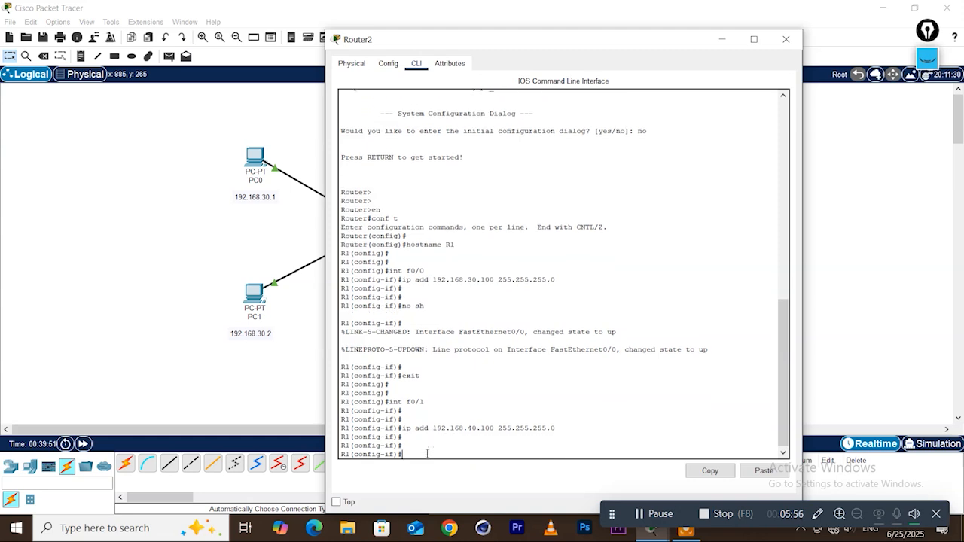
# Enable interface f0/1 with no sh and close the router window
pyautogui.write('no s')
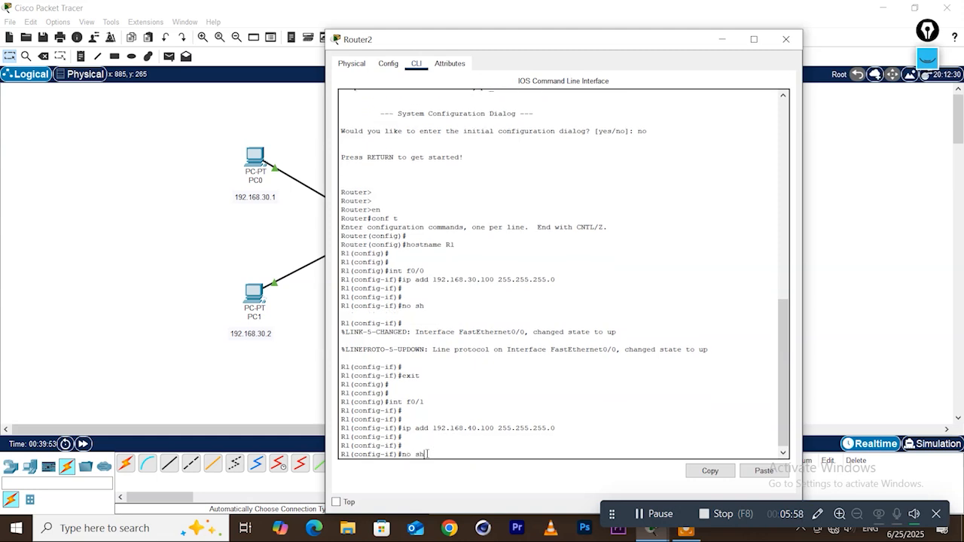
pyautogui.write('h')
pyautogui.press('Return')
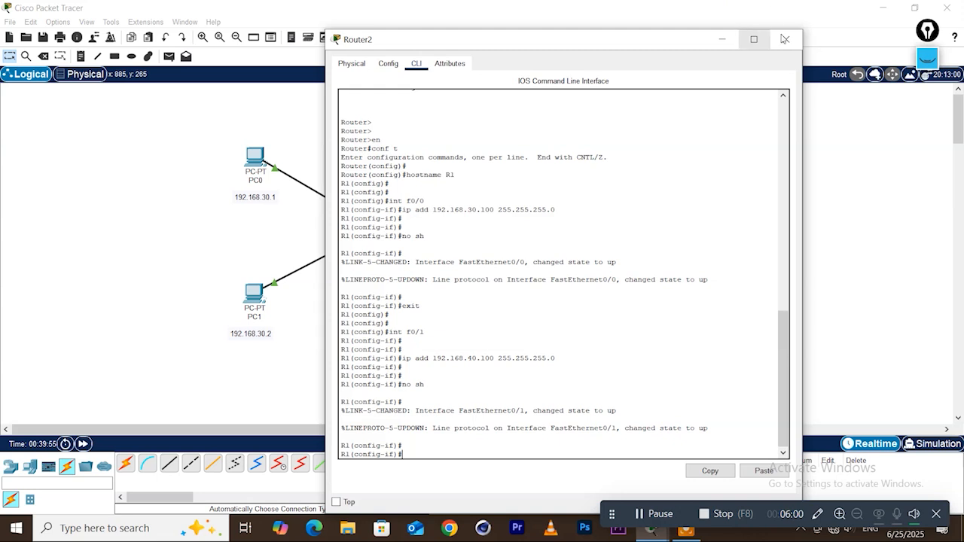
pyautogui.click(784, 39)
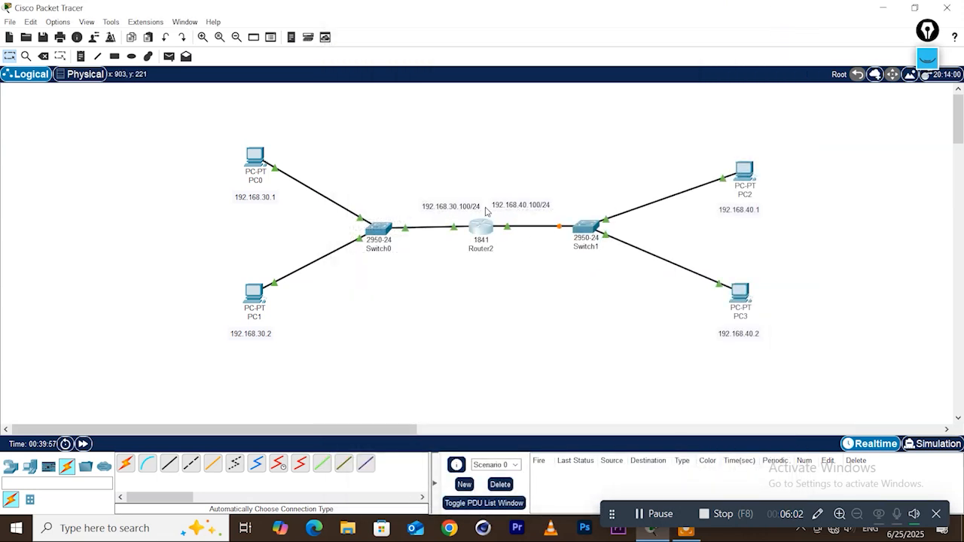
# Shift the 192.168.30.100/24 note slightly toward Switch0 to separate it from the 192.168.40.100/24 note
pyautogui.moveTo(467, 212); pyautogui.dragTo(452, 211)
pyautogui.doubleClick(512, 209)
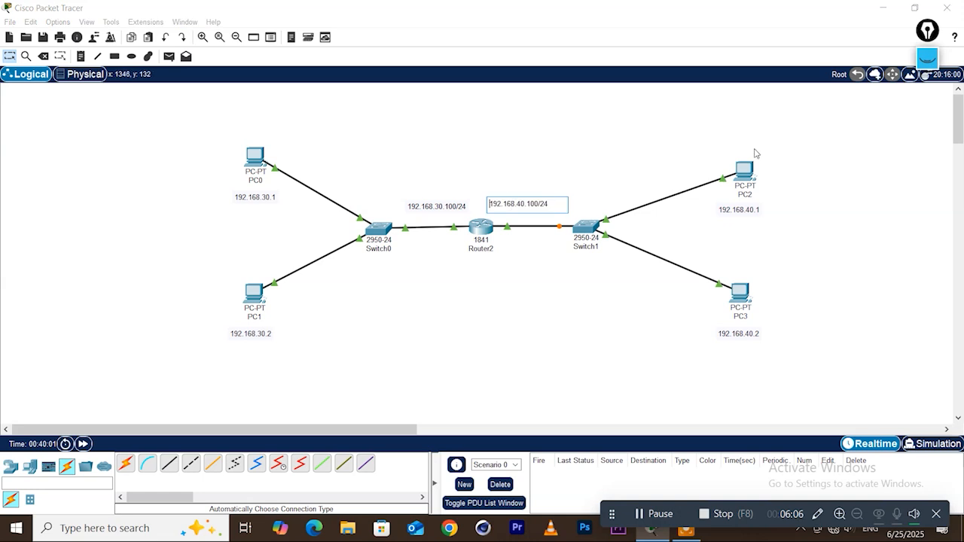
# Circle the two networks in red with the annotation pen and underline 192.168.40 at the router and 192.168.30 at PC0
pyautogui.click(927, 57)
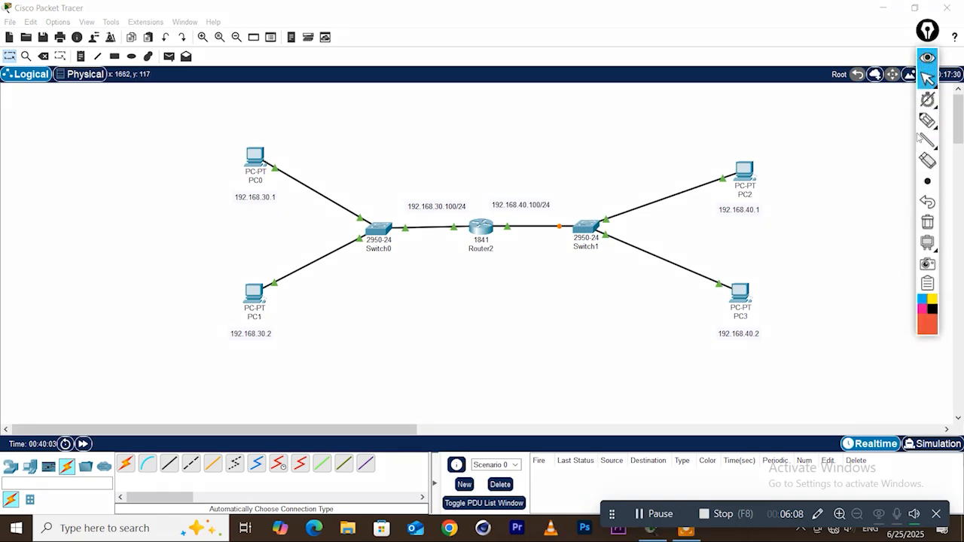
pyautogui.click(927, 120)
pyautogui.moveTo(187, 110)
pyautogui.mouseDown()
pyautogui.moveTo(98, 150)
pyautogui.moveTo(192, 367)
pyautogui.moveTo(428, 305)
pyautogui.moveTo(467, 172)
pyautogui.moveTo(188, 112)
pyautogui.mouseUp()
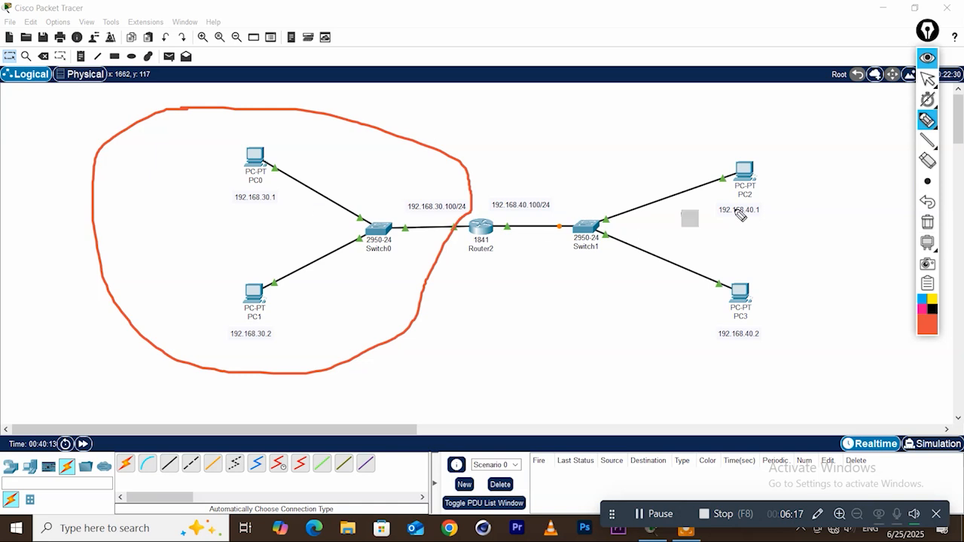
pyautogui.moveTo(825, 134)
pyautogui.mouseDown()
pyautogui.moveTo(677, 103)
pyautogui.moveTo(508, 172)
pyautogui.moveTo(489, 238)
pyautogui.moveTo(779, 415)
pyautogui.moveTo(896, 206)
pyautogui.moveTo(804, 108)
pyautogui.moveTo(810, 122)
pyautogui.mouseUp()
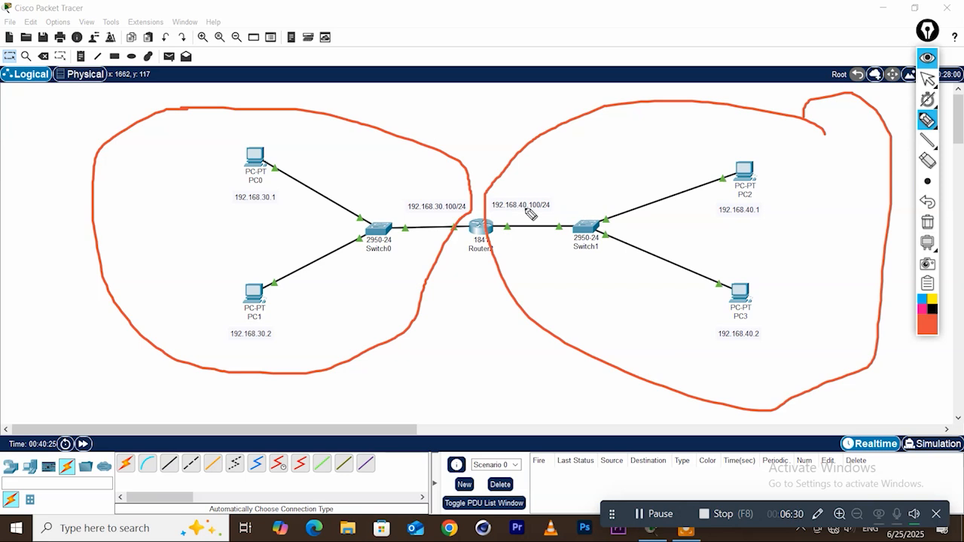
pyautogui.moveTo(531, 214); pyautogui.dragTo(501, 214)
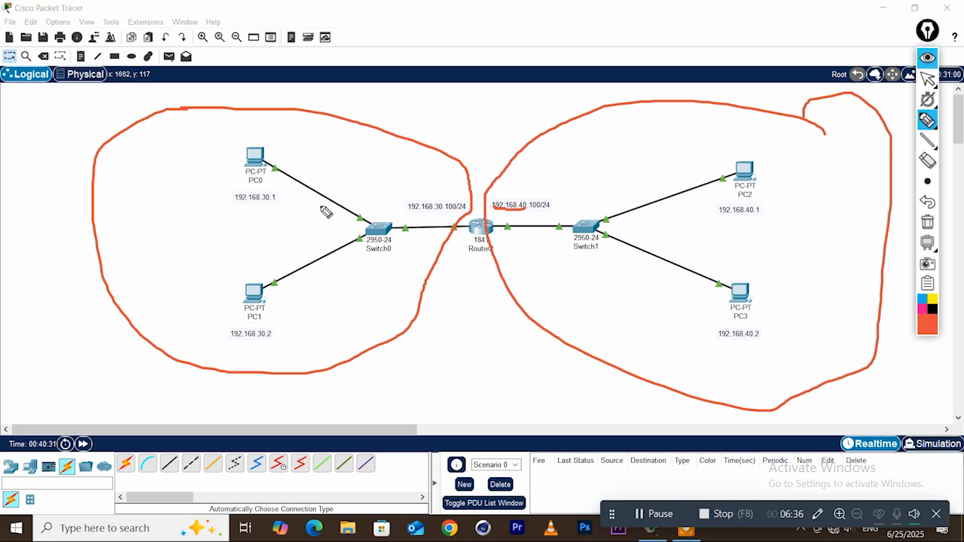
pyautogui.moveTo(234, 200); pyautogui.dragTo(269, 200)
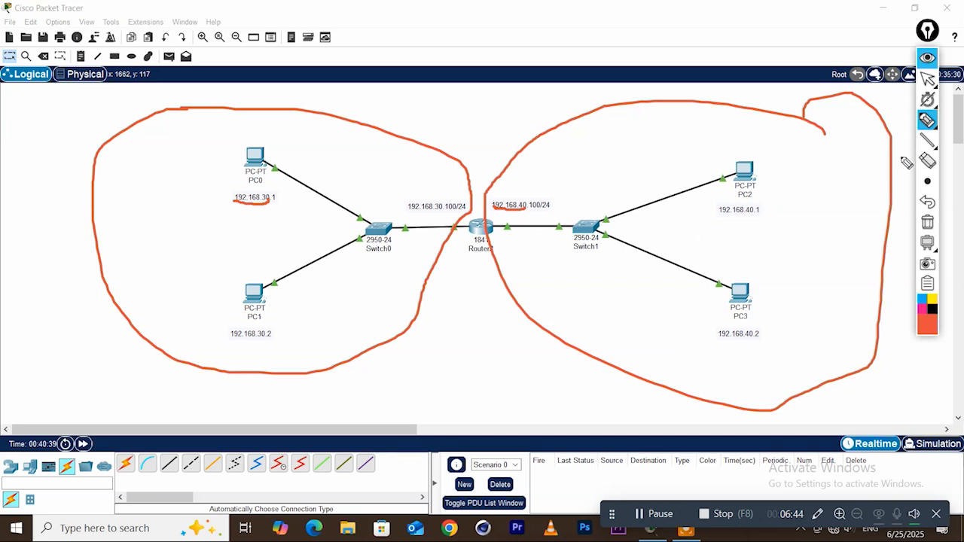
# Clear all red pen annotations and switch back to the normal pointer
pyautogui.click(928, 222)
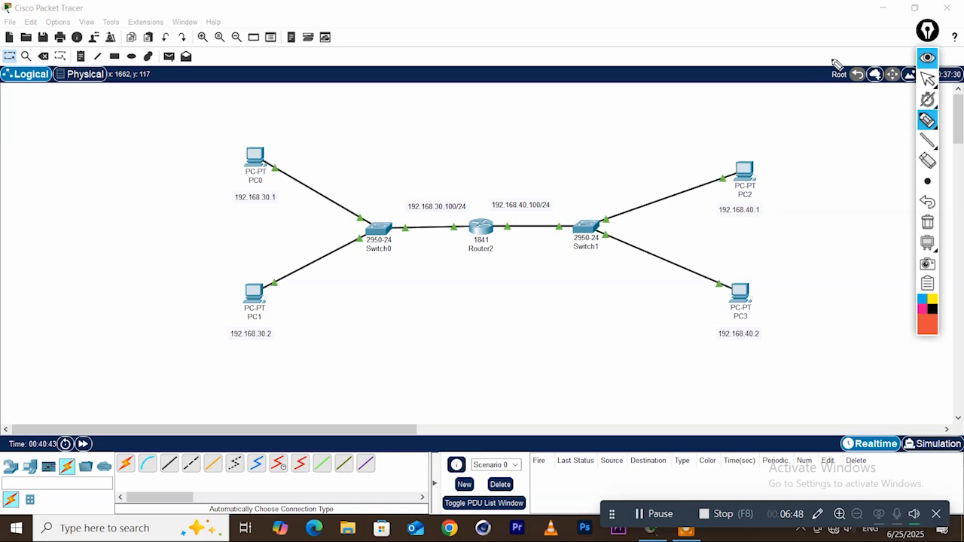
pyautogui.click(927, 78)
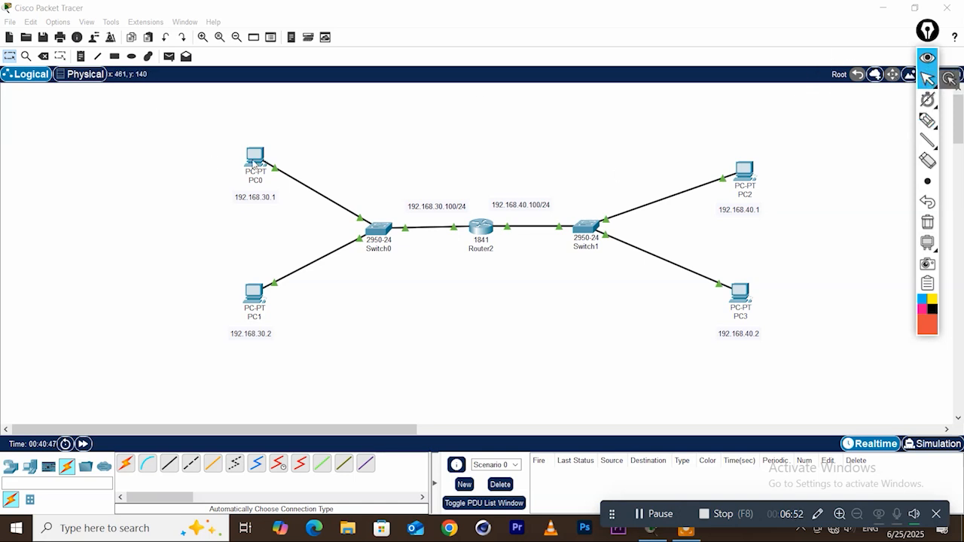
# Ping 192.168.30.1 from PC2's command prompt and close the PC2 window
pyautogui.click(742, 171)
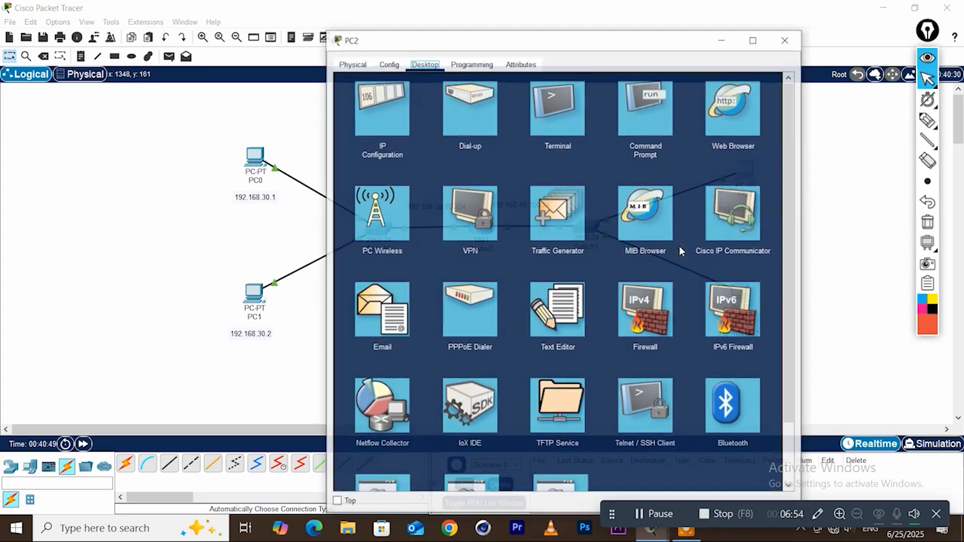
pyautogui.click(644, 109)
pyautogui.moveTo(605, 47); pyautogui.dragTo(746, 43)
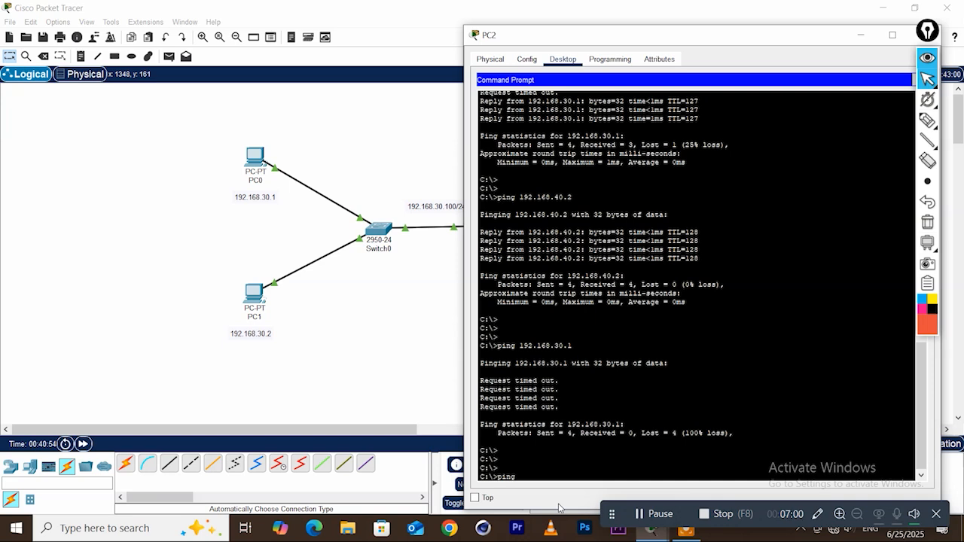
pyautogui.write('92.168.30.1')
pyautogui.press('Return')
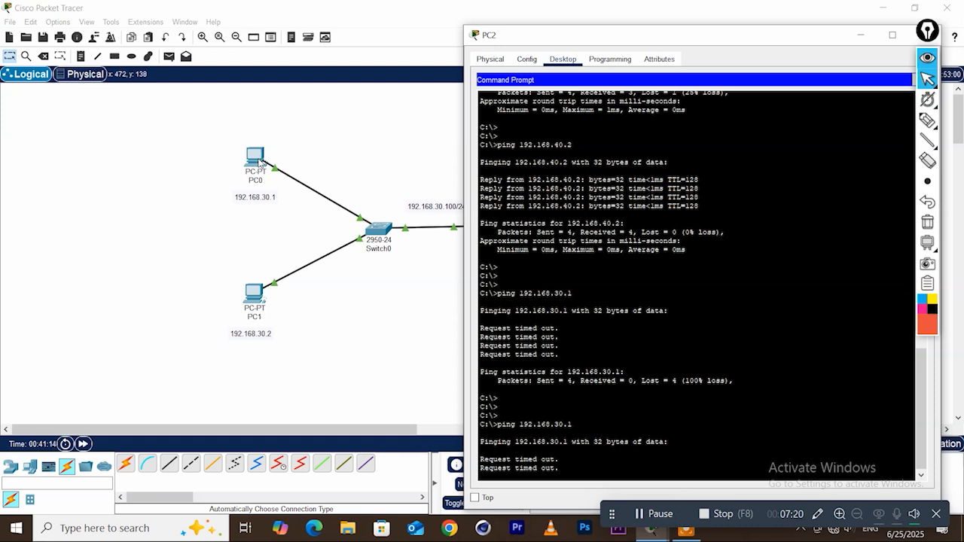
pyautogui.moveTo(678, 41); pyautogui.dragTo(648, 31)
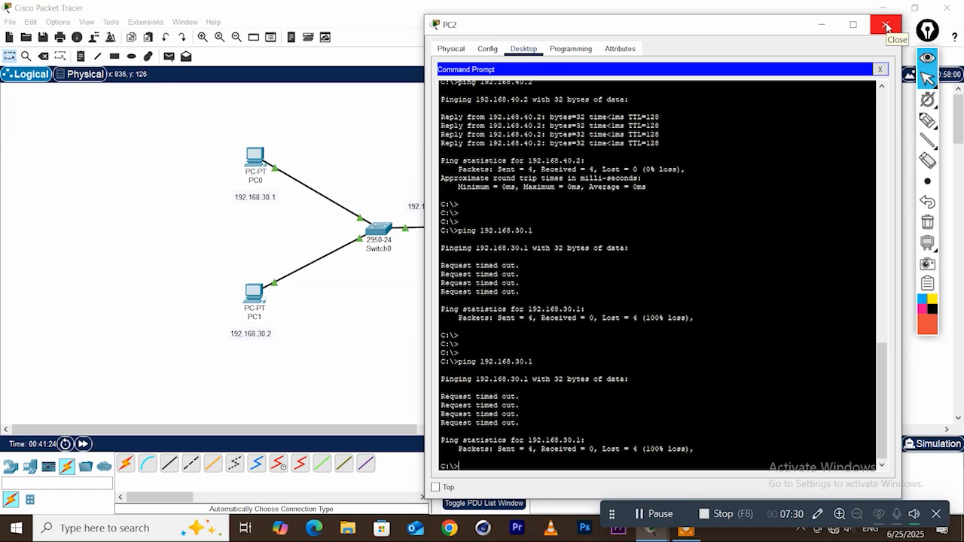
pyautogui.click(886, 27)
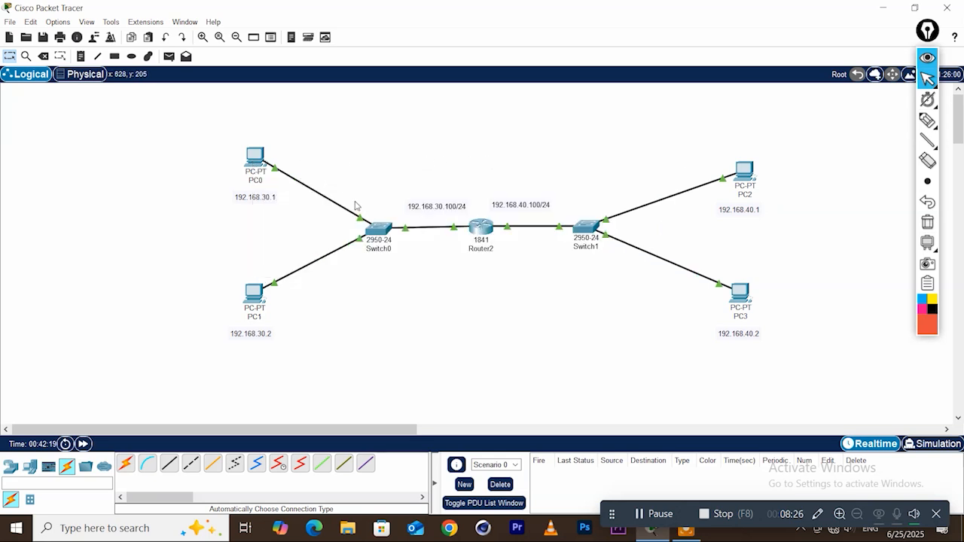
pyautogui.click(751, 172)
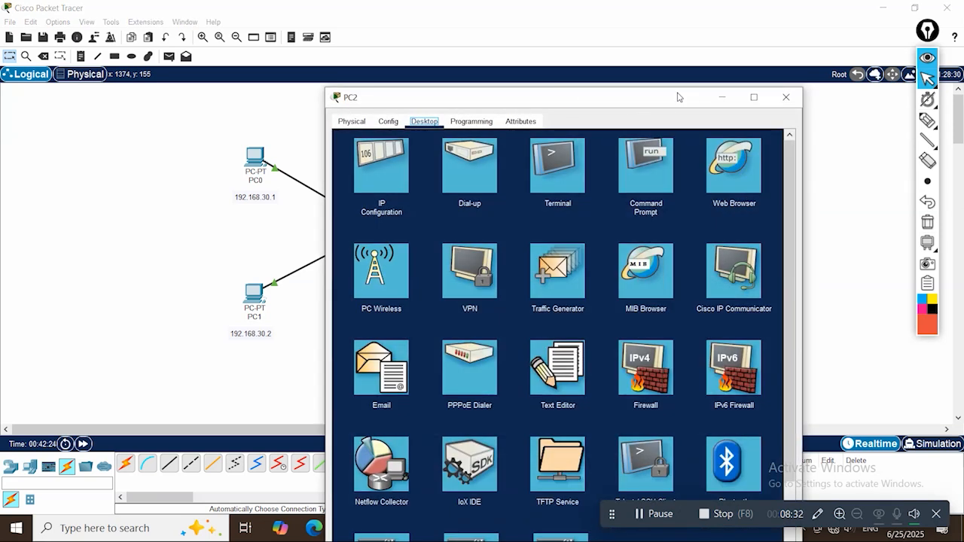
pyautogui.moveTo(607, 102); pyautogui.dragTo(532, 56)
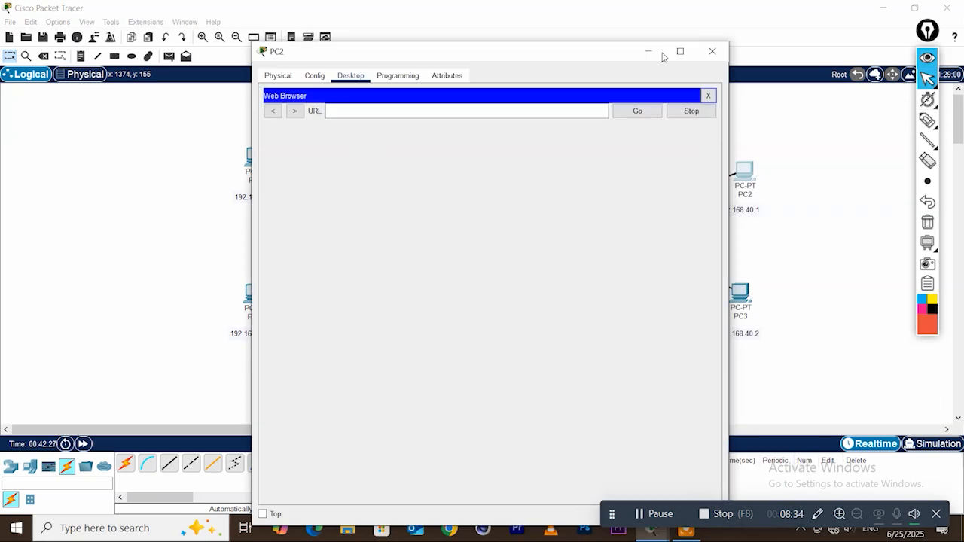
pyautogui.click(712, 51)
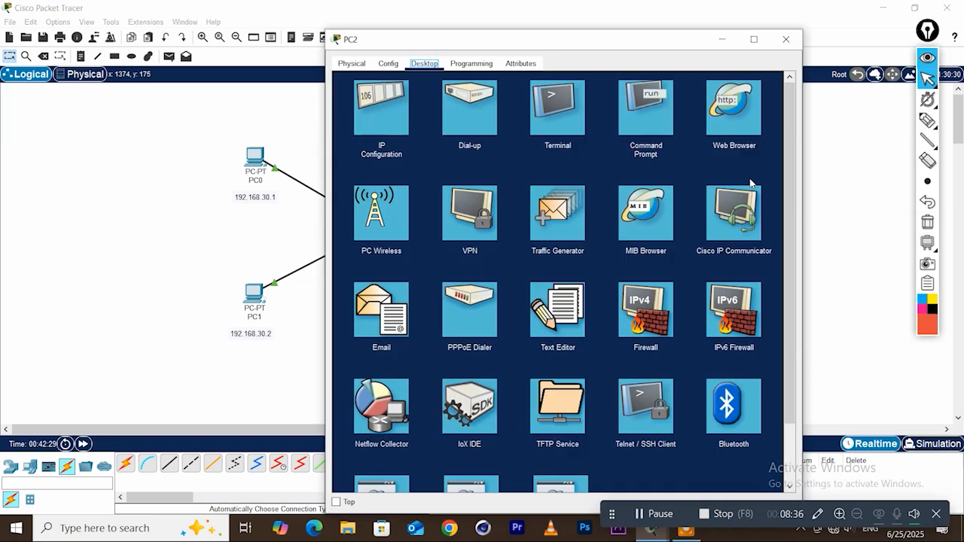
# Set PC2's IPv4 default gateway to 192.168.40.100 in its IP configuration and close the window
pyautogui.click(389, 110)
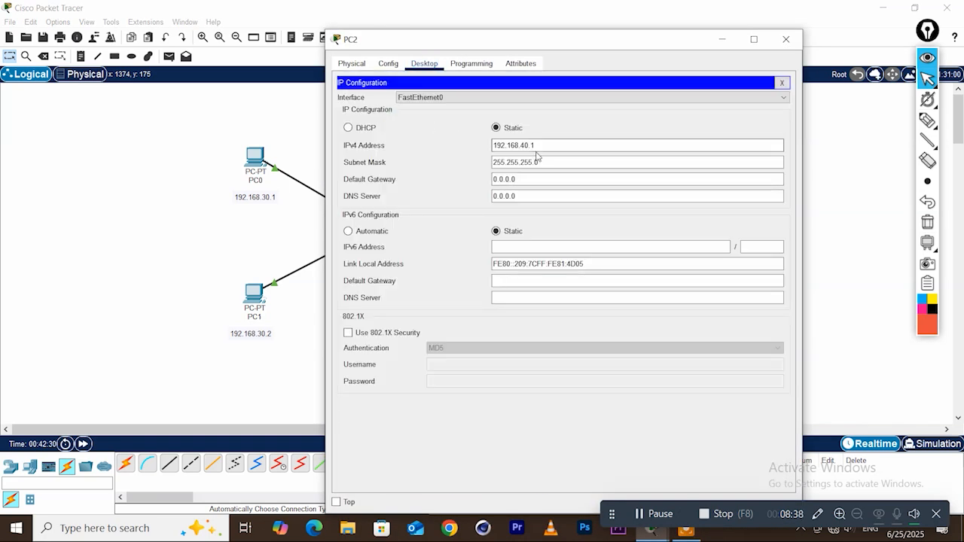
pyautogui.click(526, 180)
pyautogui.tripleClick(526, 179)
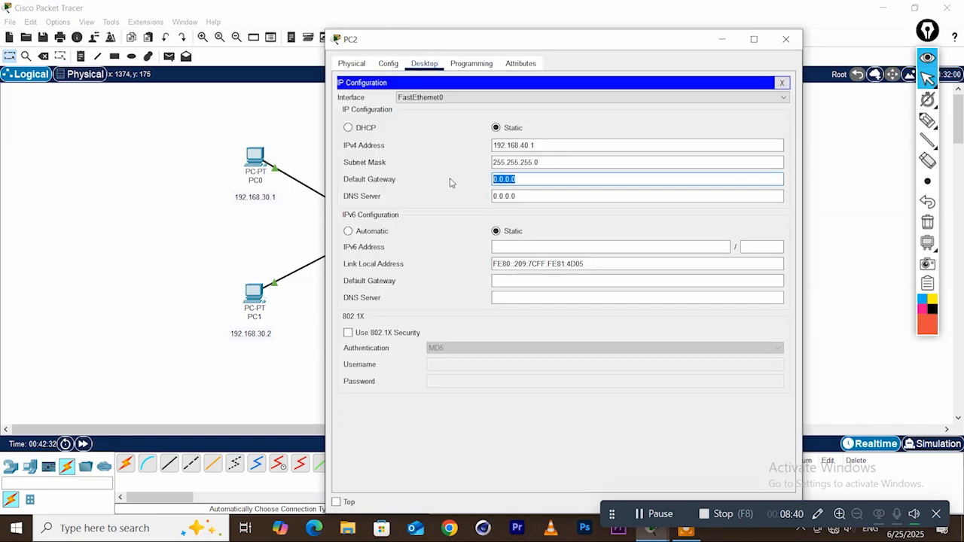
pyautogui.write('192.168.40')
pyautogui.click(786, 39)
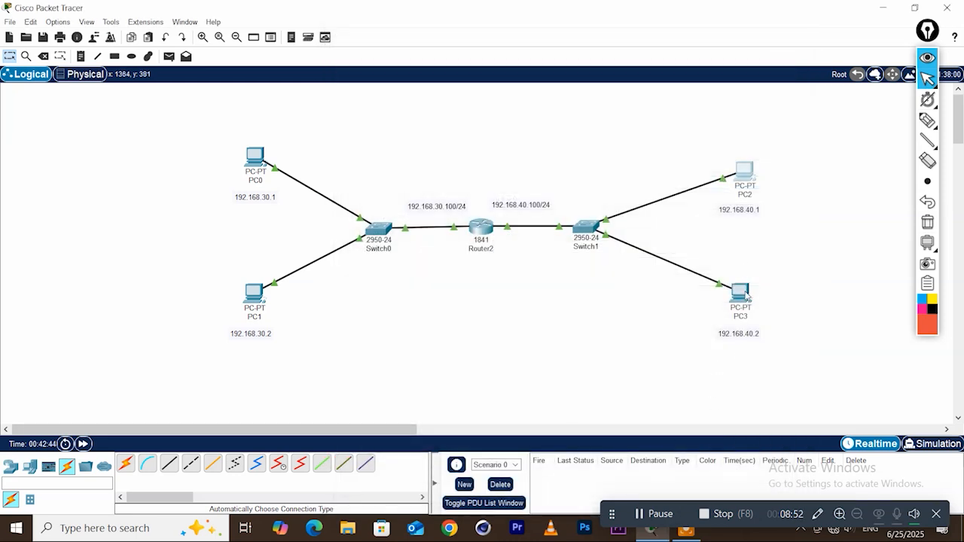
# Set PC3's IPv4 default gateway to 192.168.40.100 in its IP configuration and close the window
pyautogui.click(743, 293)
pyautogui.click(384, 107)
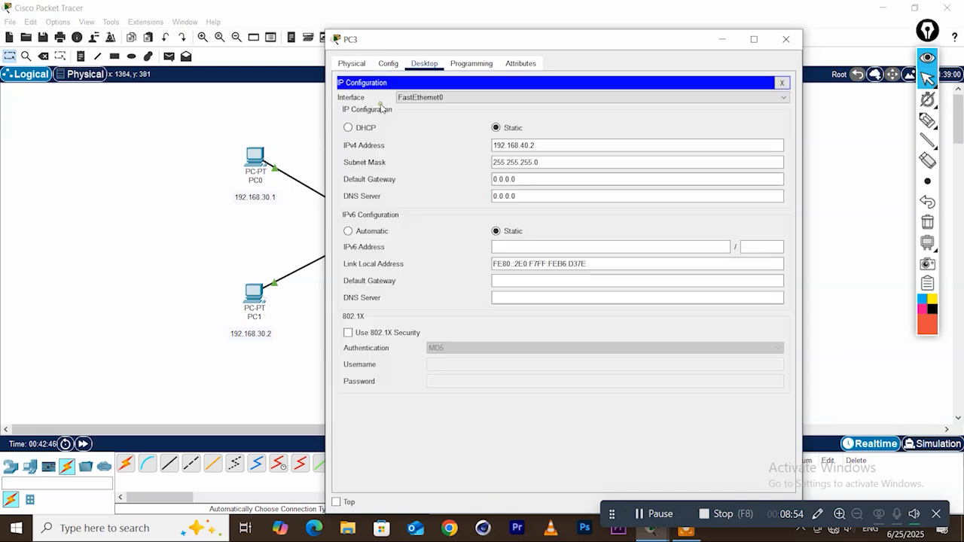
pyautogui.moveTo(542, 178); pyautogui.dragTo(374, 178)
pyautogui.write('192.168')
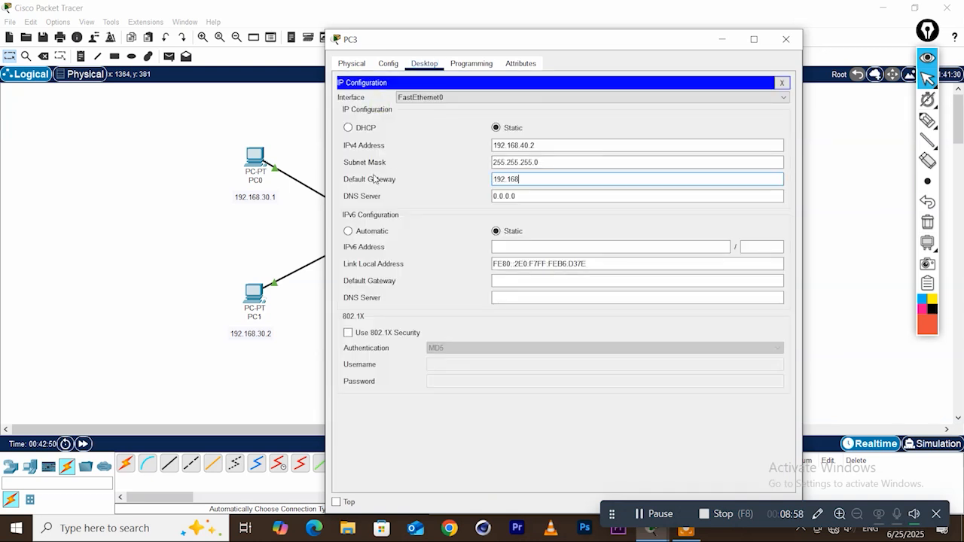
pyautogui.write('.40.100')
pyautogui.click(783, 39)
# Set PC0's IPv4 default gateway to 192.168.30.100 in its IP configuration and close the window
pyautogui.click(254, 156)
pyautogui.click(257, 157)
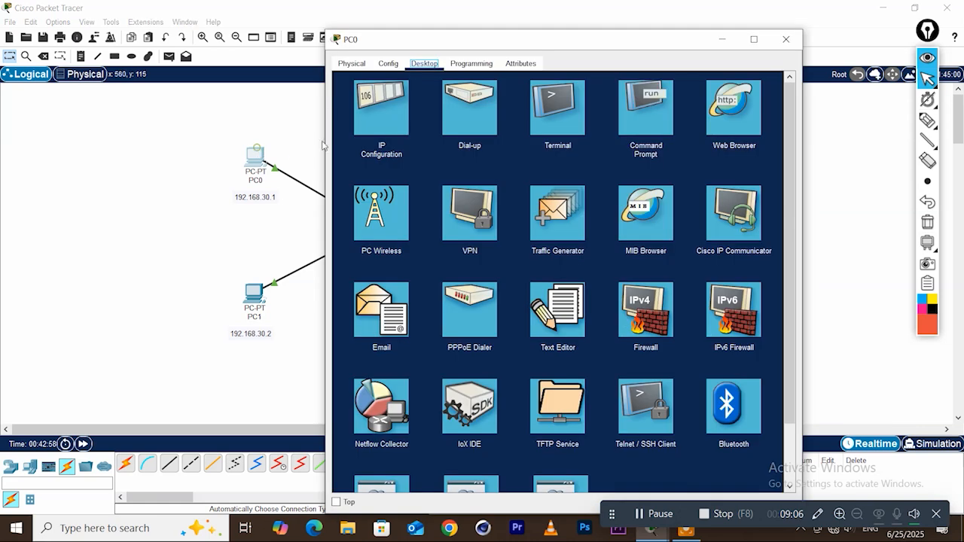
pyautogui.click(390, 109)
pyautogui.doubleClick(540, 179)
pyautogui.write('192.')
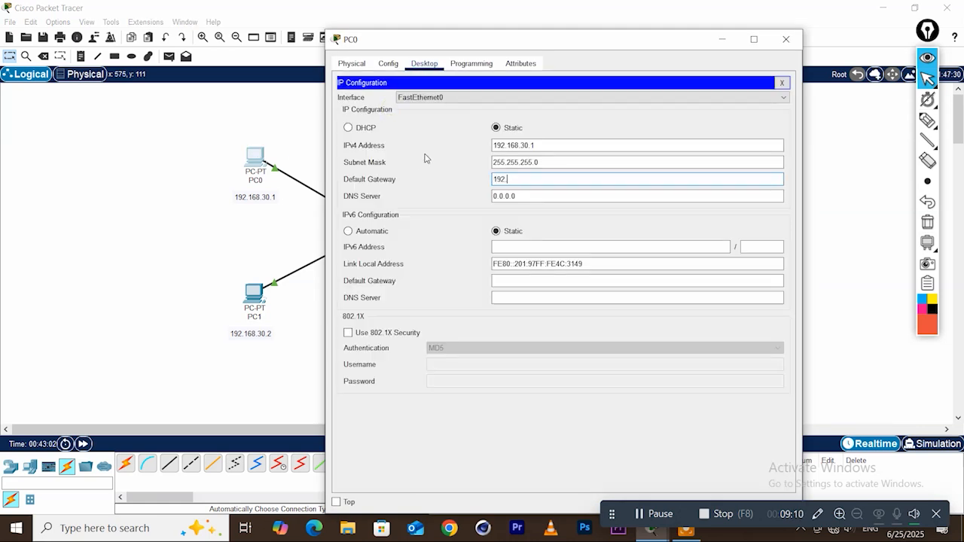
pyautogui.write('168.30.100')
pyautogui.click(785, 39)
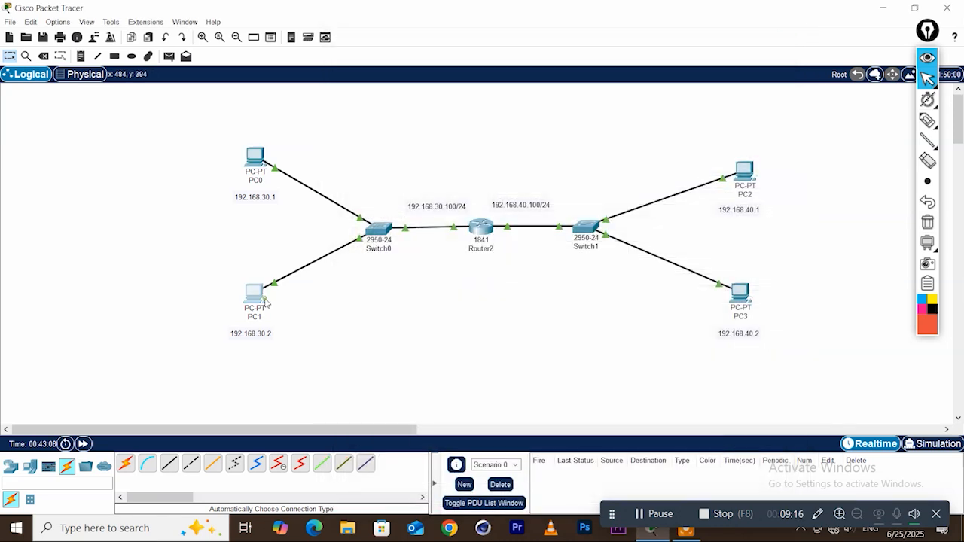
# Set PC1's IPv4 default gateway to 192.168.30.100 in its IP configuration and close the window
pyautogui.click(254, 293)
pyautogui.click(384, 143)
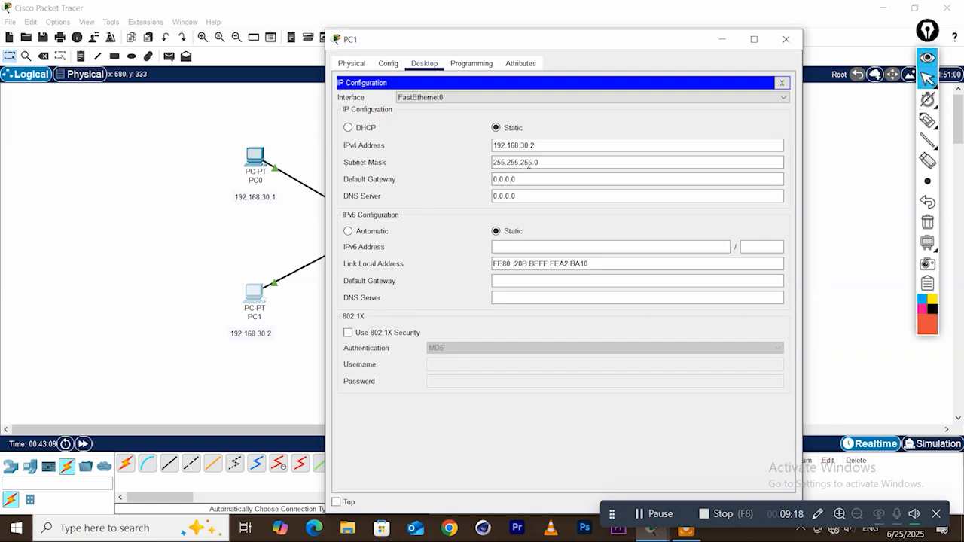
pyautogui.moveTo(530, 179); pyautogui.dragTo(466, 183)
pyautogui.write('192.168.3')
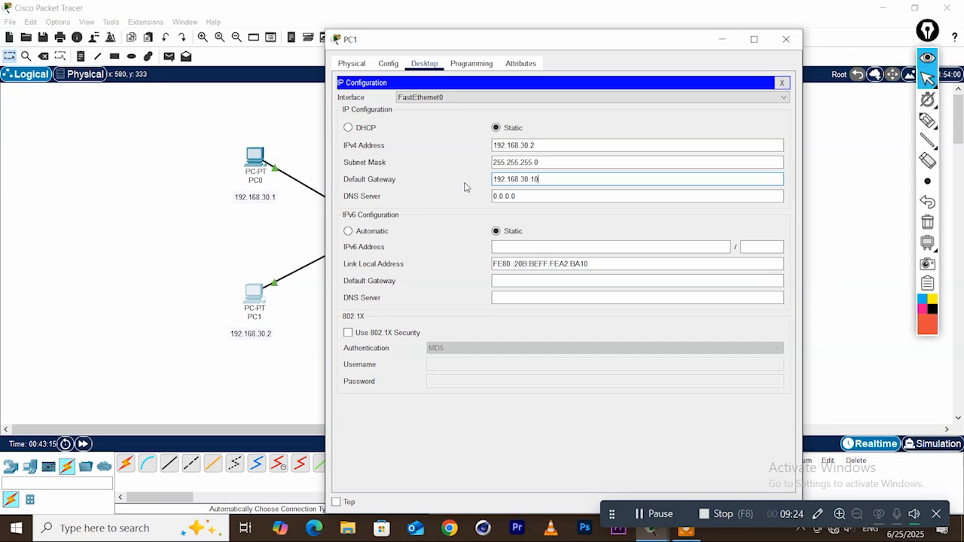
pyautogui.click(785, 40)
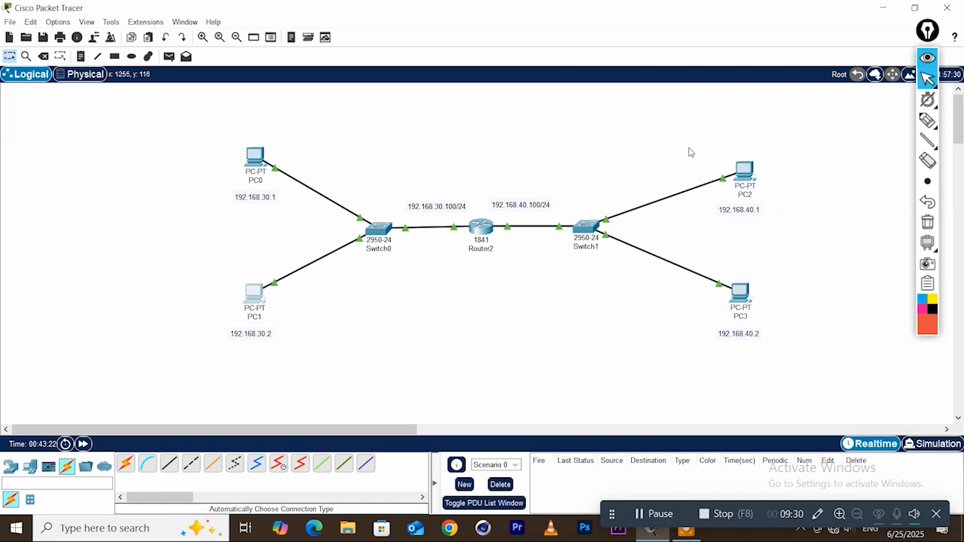
# Ping PC0 at 192.168.30.1 again from PC2's command prompt, check the replies, and close the window
pyautogui.click(744, 171)
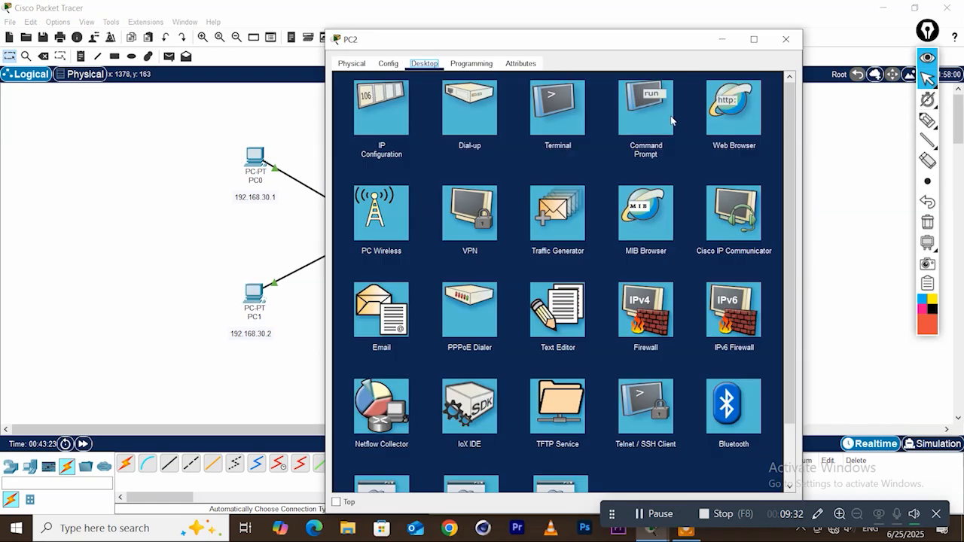
pyautogui.click(673, 121)
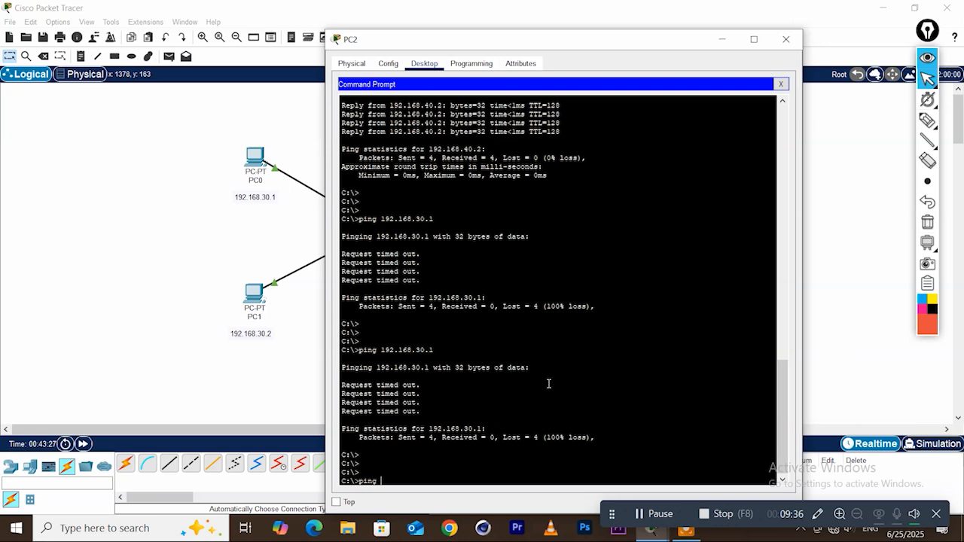
pyautogui.write('ping 192.168.30.1')
pyautogui.press('Return')
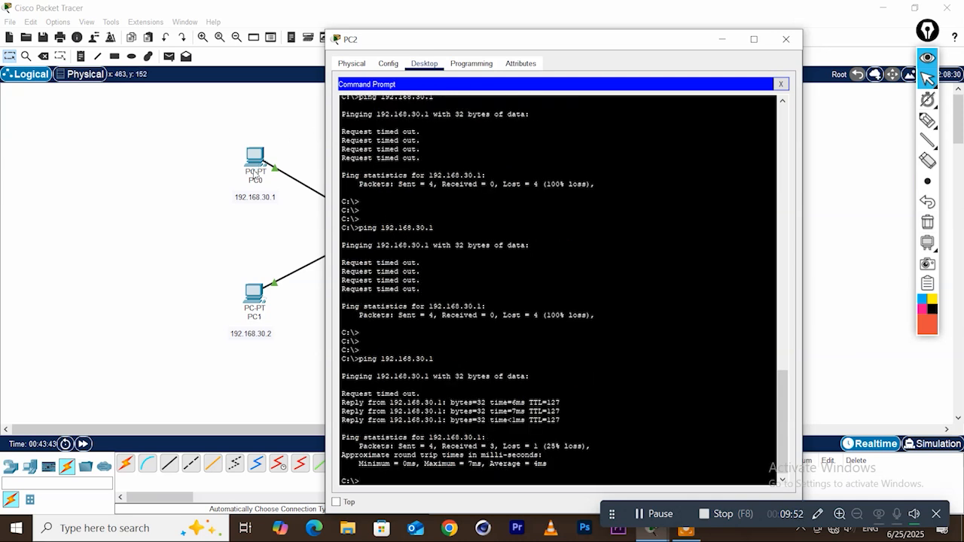
pyautogui.moveTo(427, 386)
pyautogui.mouseDown()
pyautogui.moveTo(345, 388)
pyautogui.moveTo(438, 397)
pyautogui.mouseUp()
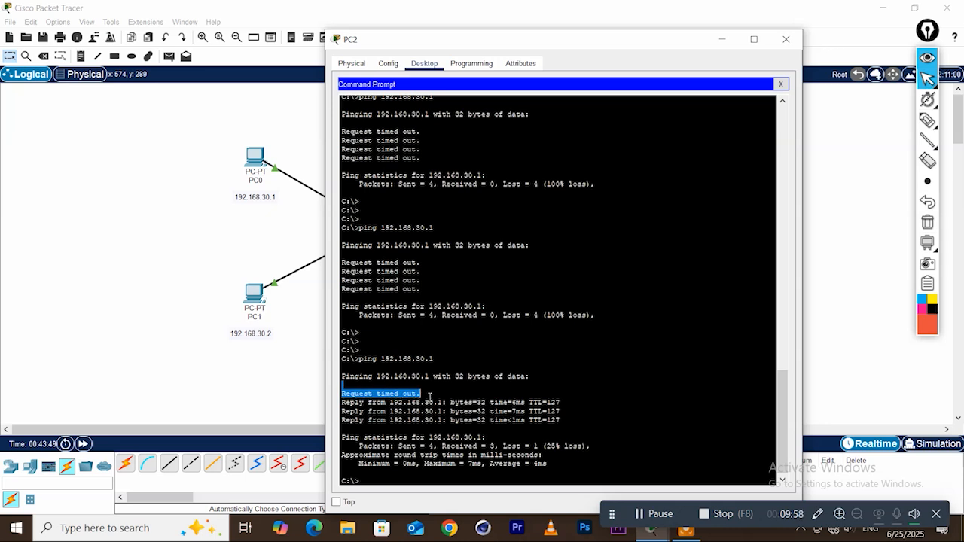
pyautogui.click(430, 413)
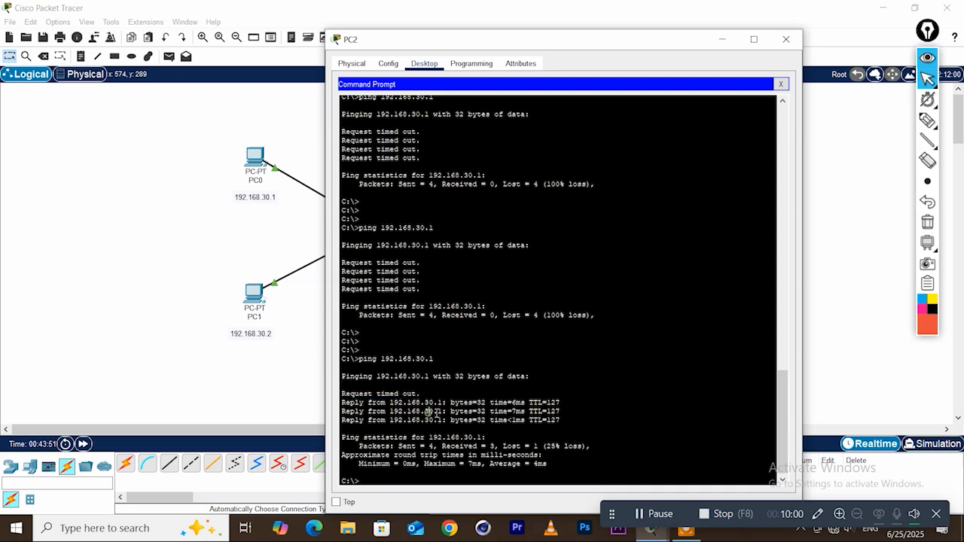
pyautogui.click(786, 39)
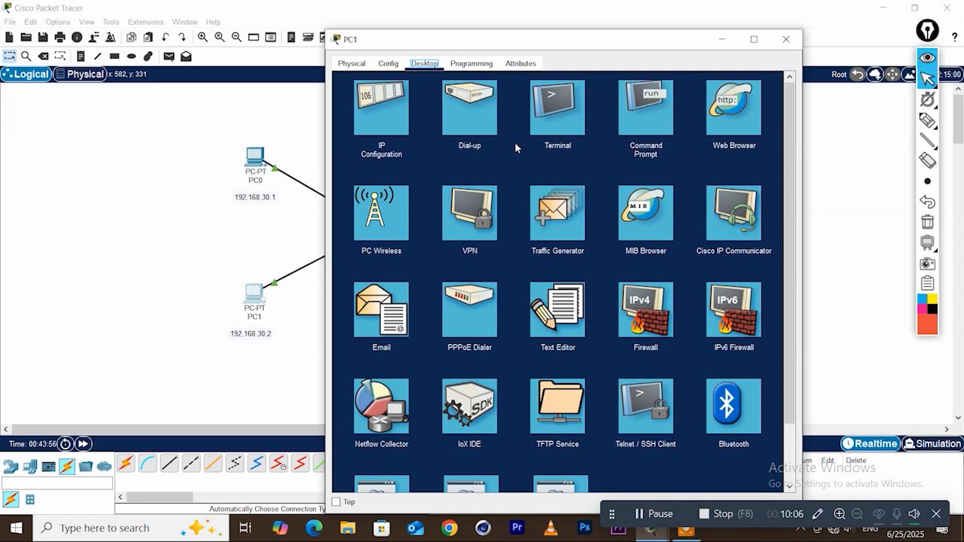
# Ping PC3 at 192.168.40.2 from PC1's command prompt and close the PC1 window
pyautogui.click(619, 131)
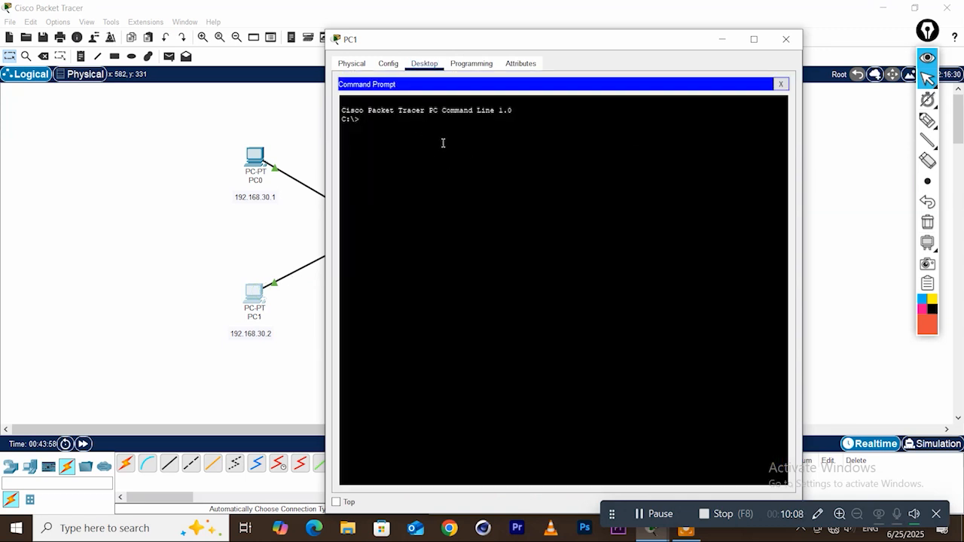
pyautogui.write('ping 192.168.40.2')
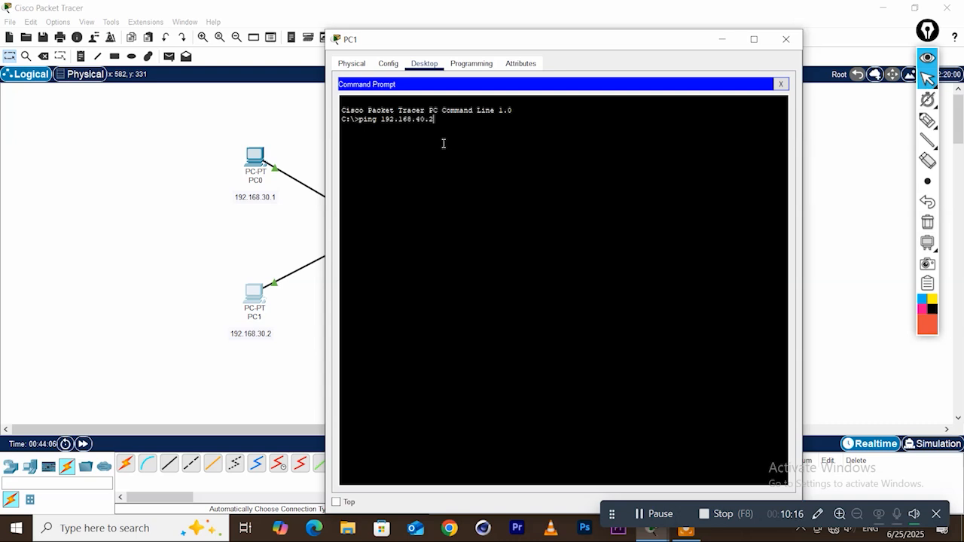
pyautogui.press('Return')
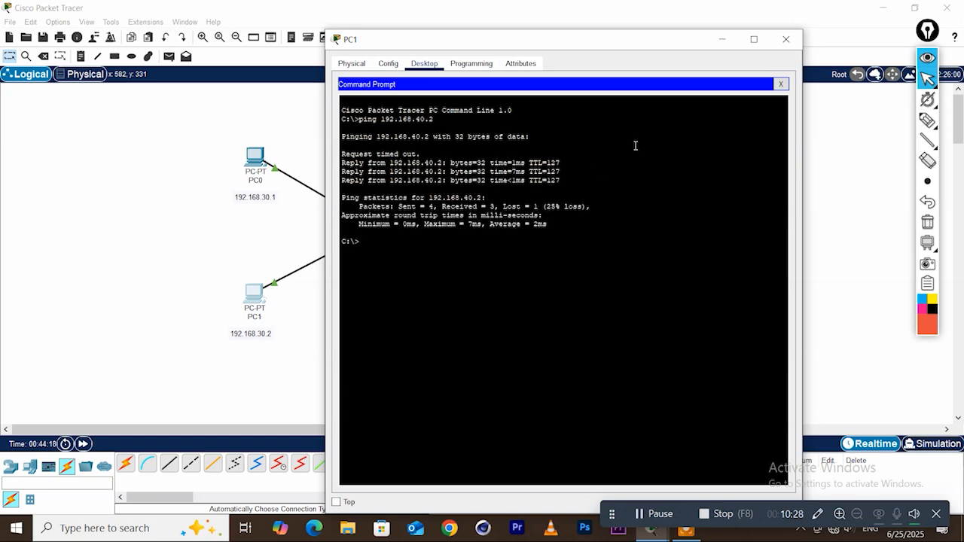
pyautogui.moveTo(635, 38); pyautogui.dragTo(488, 62)
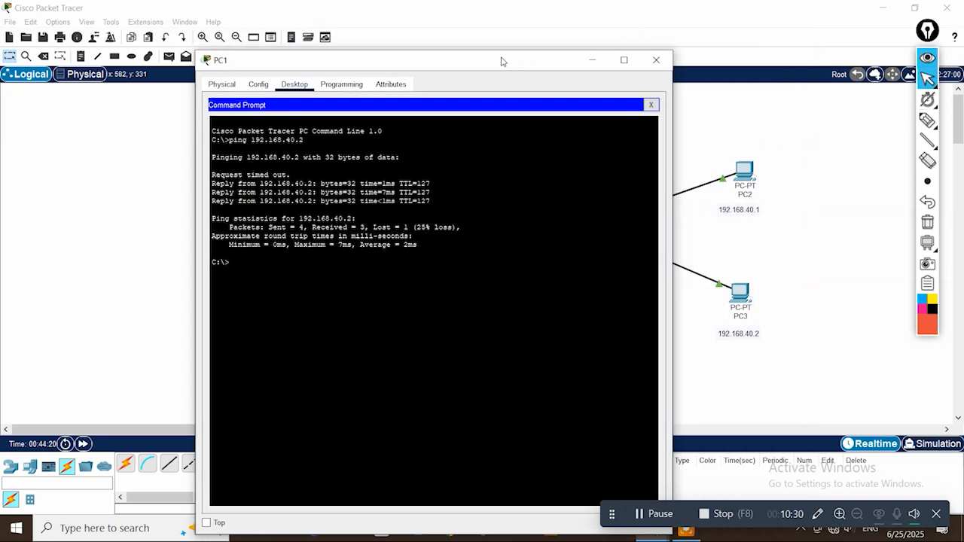
pyautogui.click(656, 60)
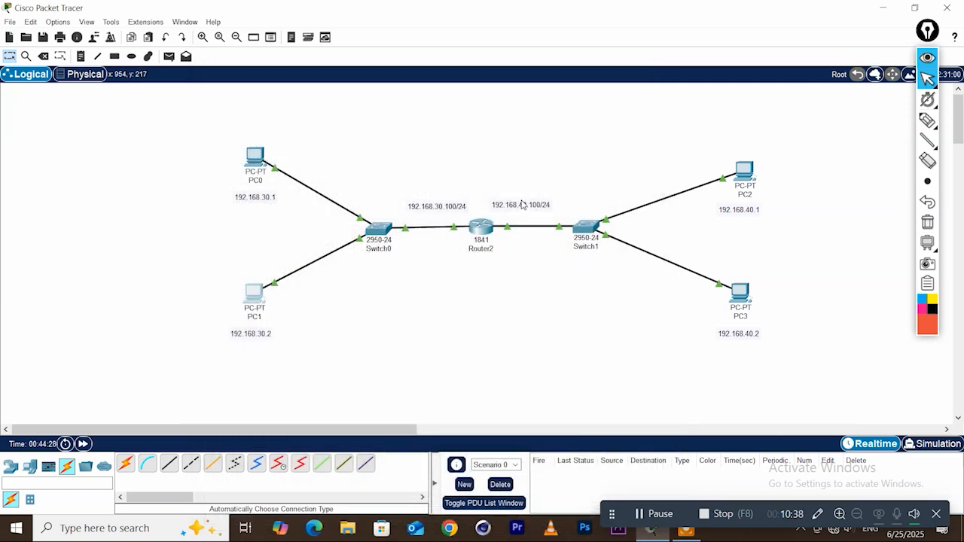